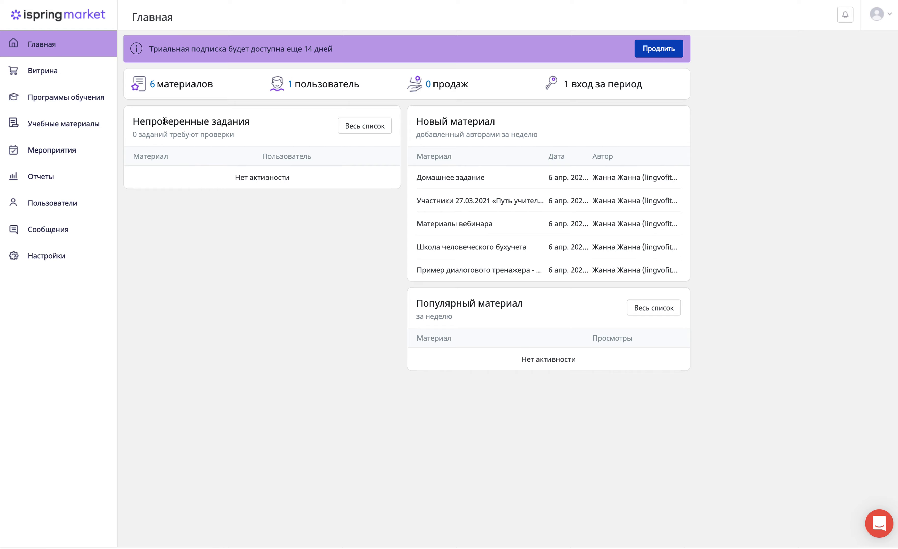
# Step: Open the full list of unchecked assignments and cancel the report creation
pyautogui.click(386, 126)
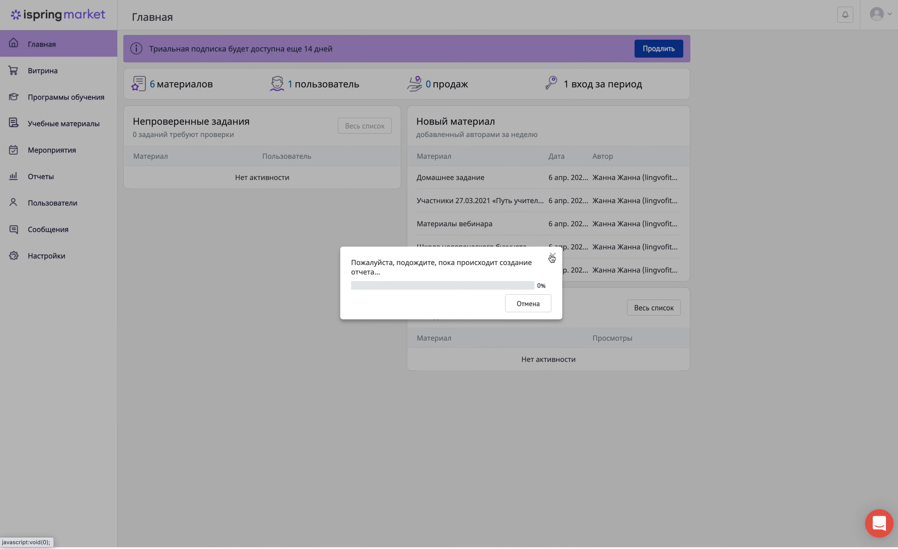
pyautogui.click(552, 257)
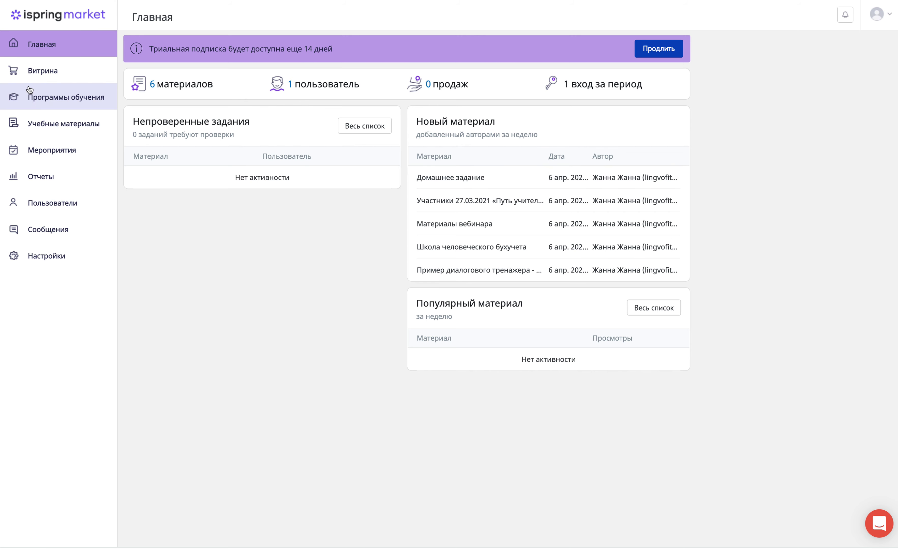
# Step: Open the storefront's course list and view its categories and discount coupons
pyautogui.click(47, 75)
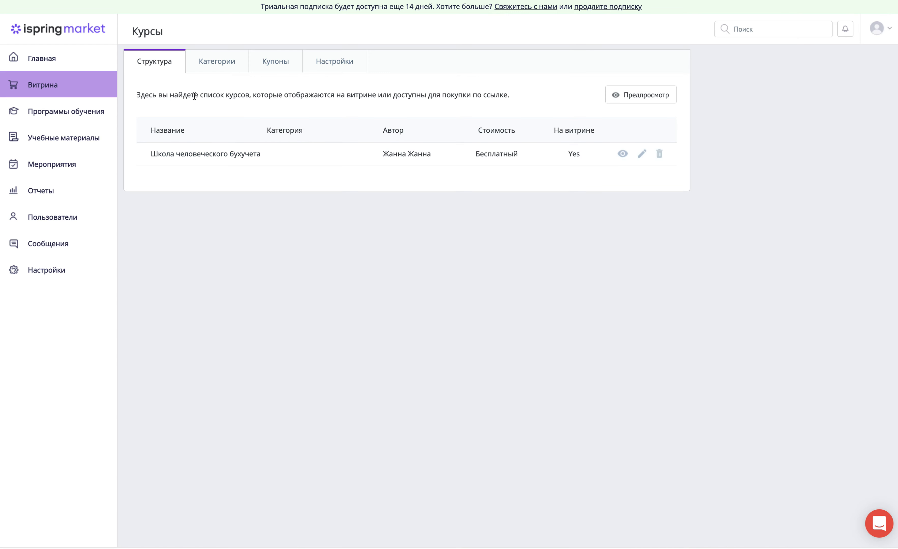
pyautogui.click(216, 66)
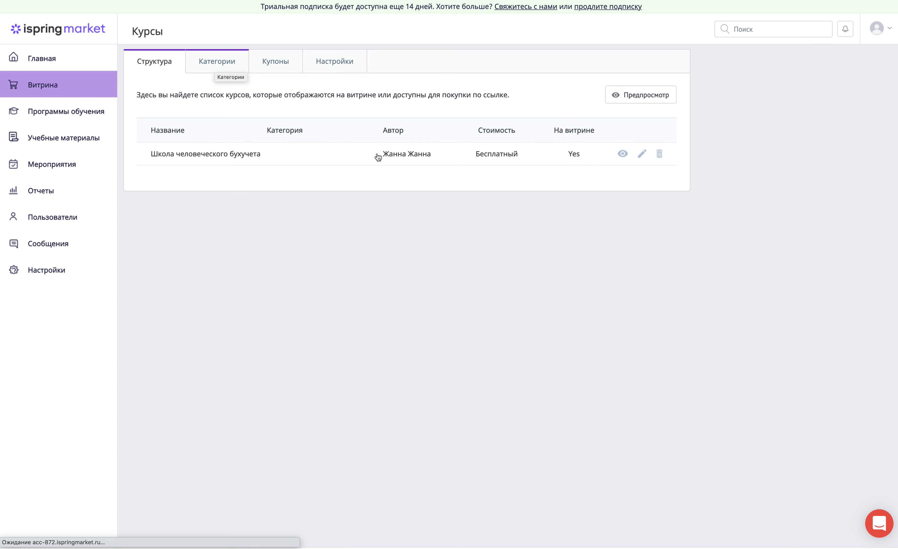
pyautogui.click(283, 67)
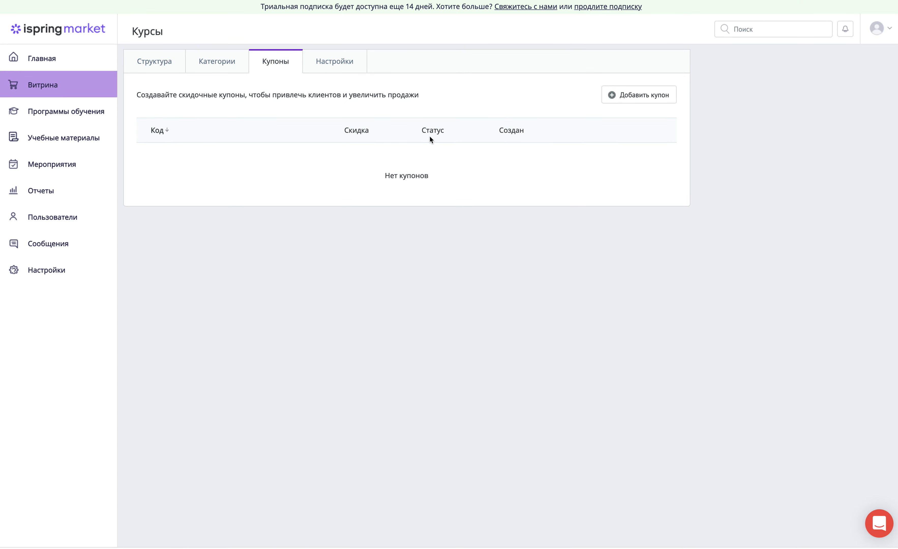
# Step: Open the storefront settings and review the greeting, instruction, main course and sorting options
pyautogui.click(338, 62)
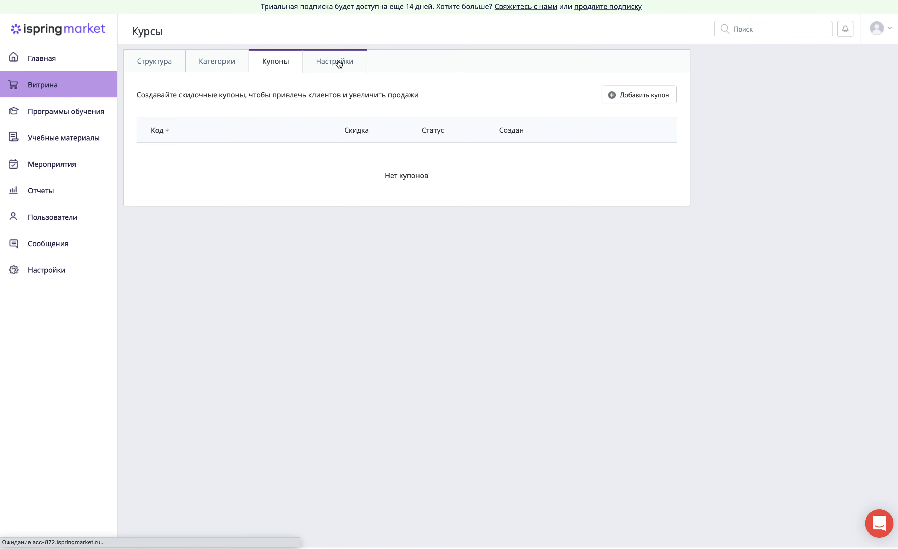
pyautogui.click(338, 65)
pyautogui.click(337, 68)
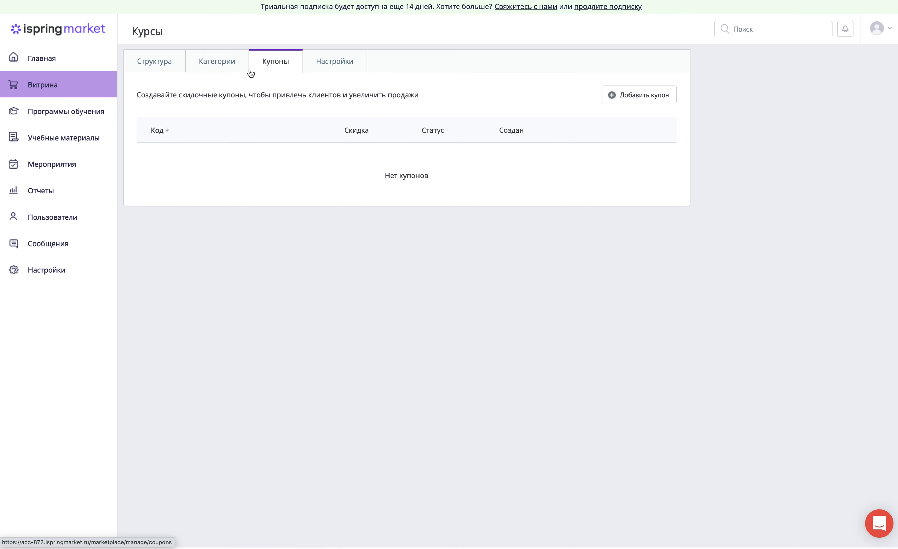
pyautogui.click(335, 66)
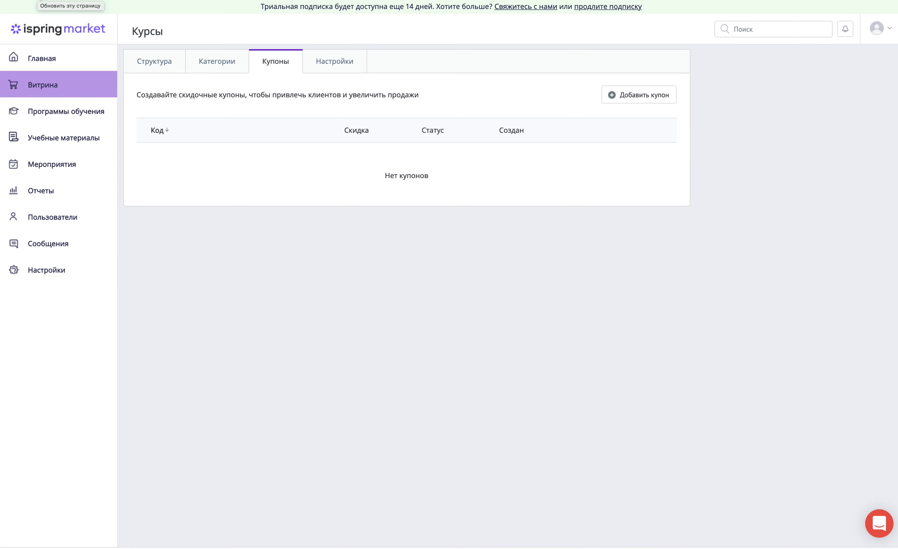
pyautogui.click(334, 70)
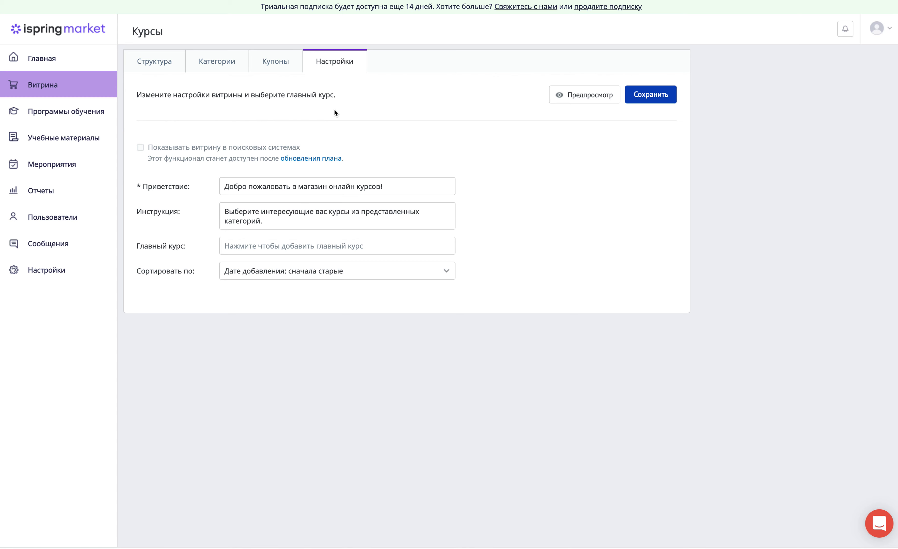
pyautogui.click(395, 186)
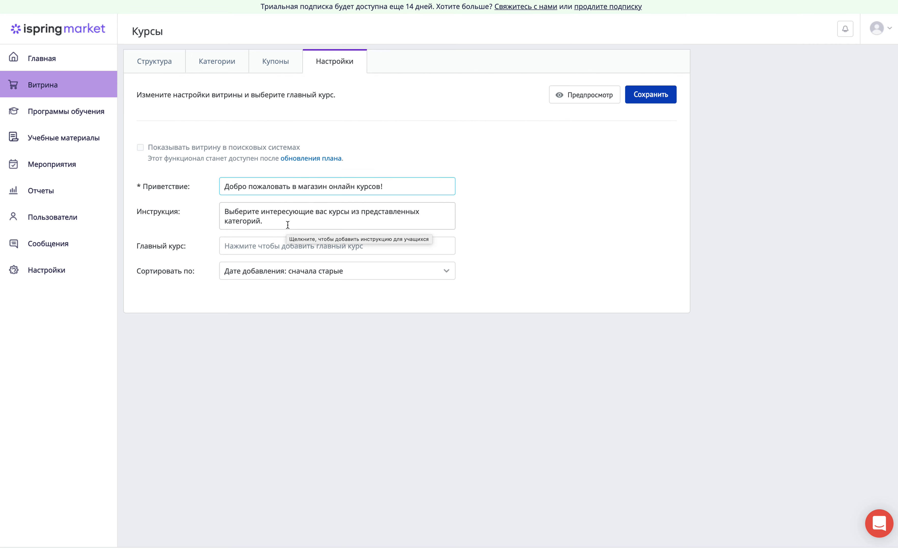
pyautogui.click(257, 220)
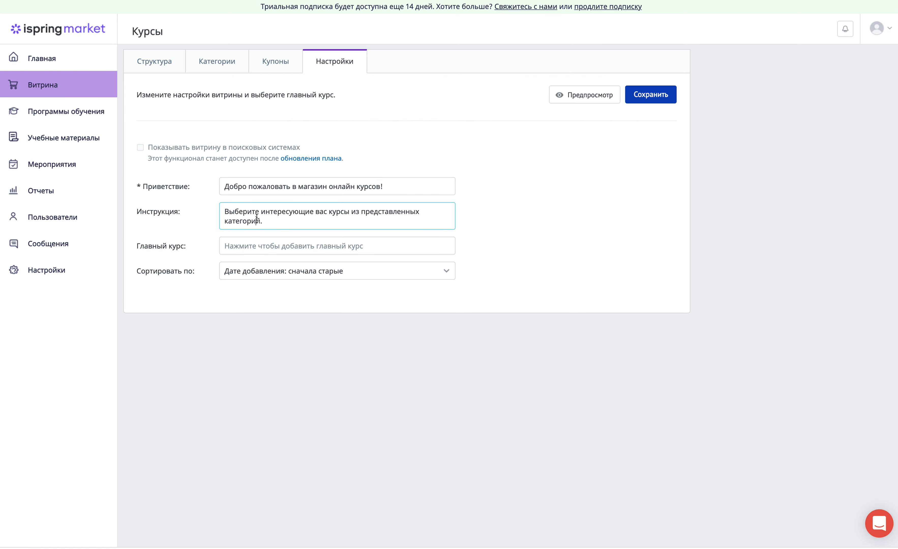
pyautogui.click(272, 247)
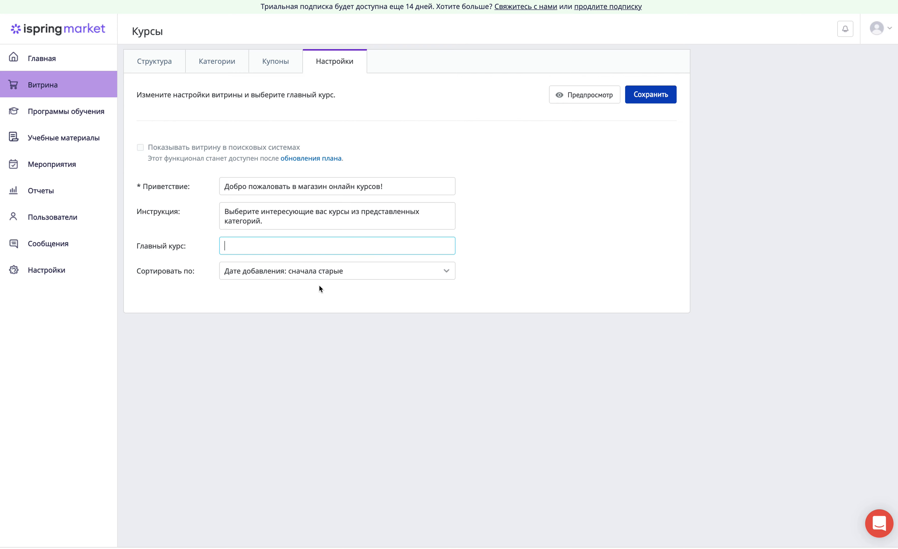
pyautogui.click(442, 270)
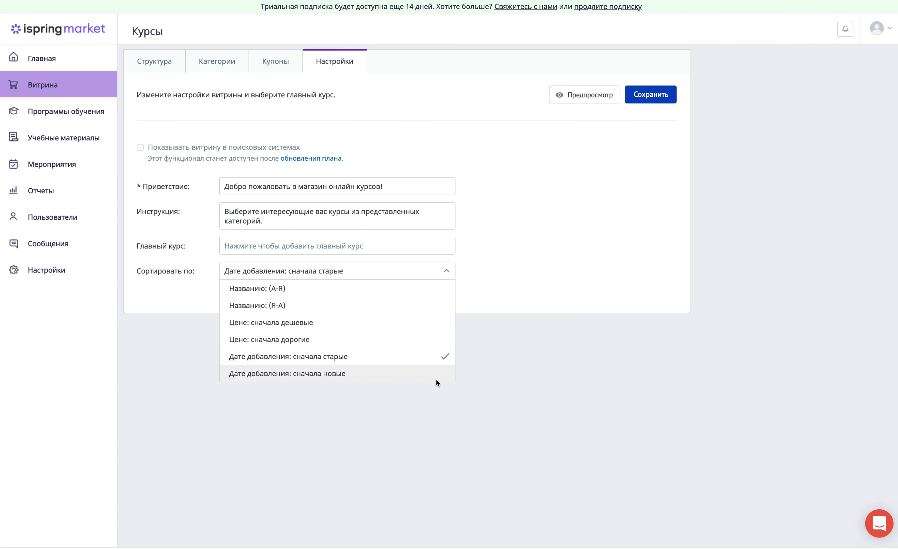
pyautogui.click(593, 404)
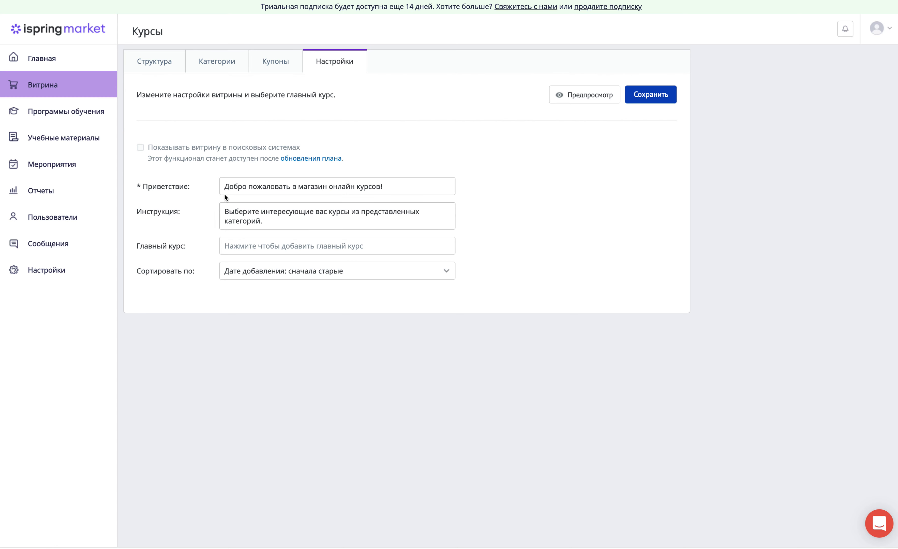
# Step: Try to save the storefront settings with the existing instruction text, and preview the storefront
pyautogui.click(277, 221)
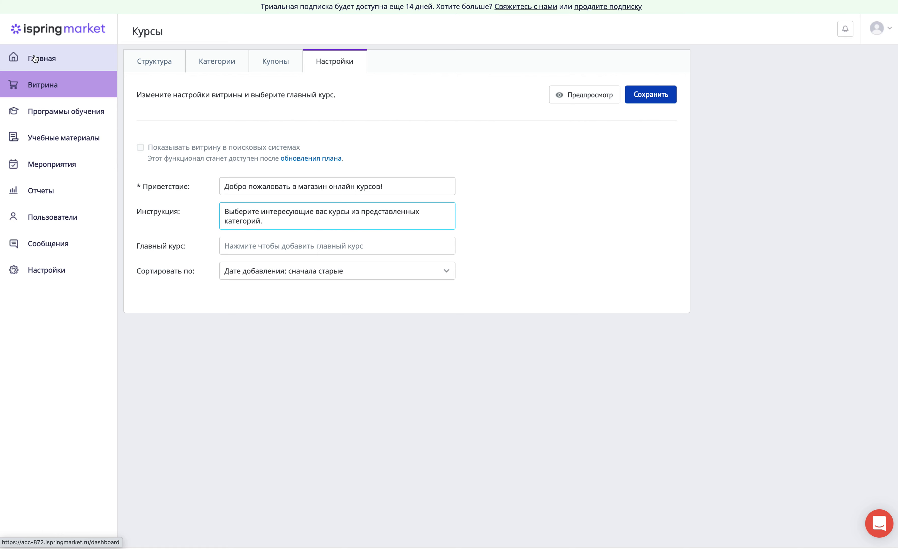
pyautogui.click(633, 90)
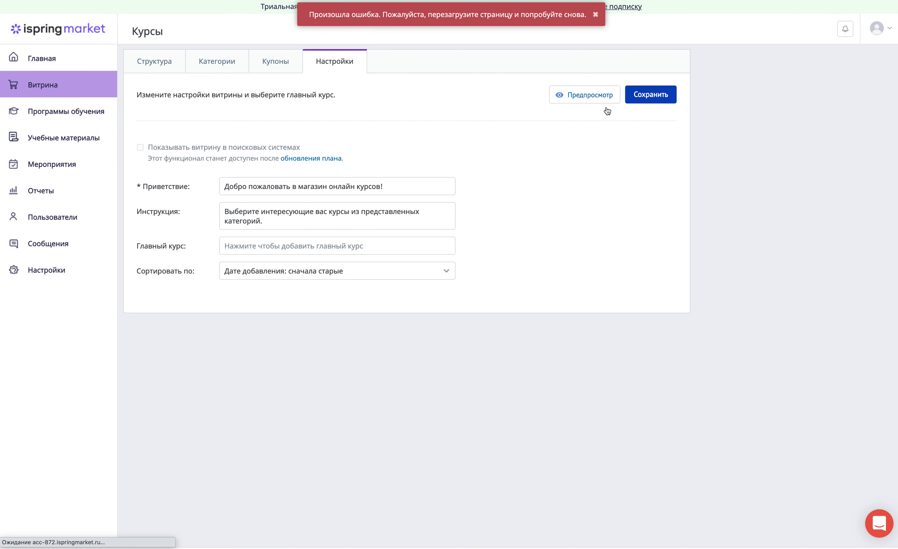
pyautogui.click(582, 97)
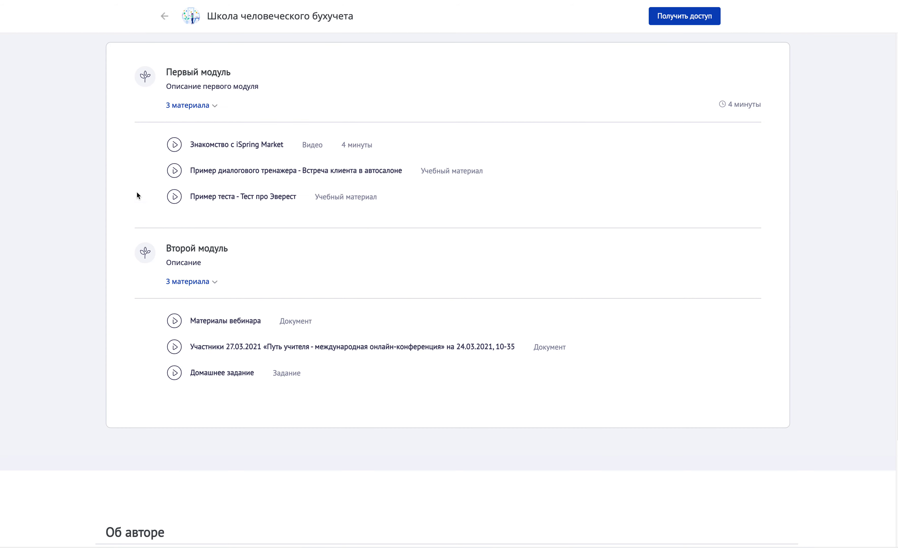
# Step: Examine the program of the course Школа человеческого бухучета, including both modules and their materials
pyautogui.scroll(-5, 175, 258)
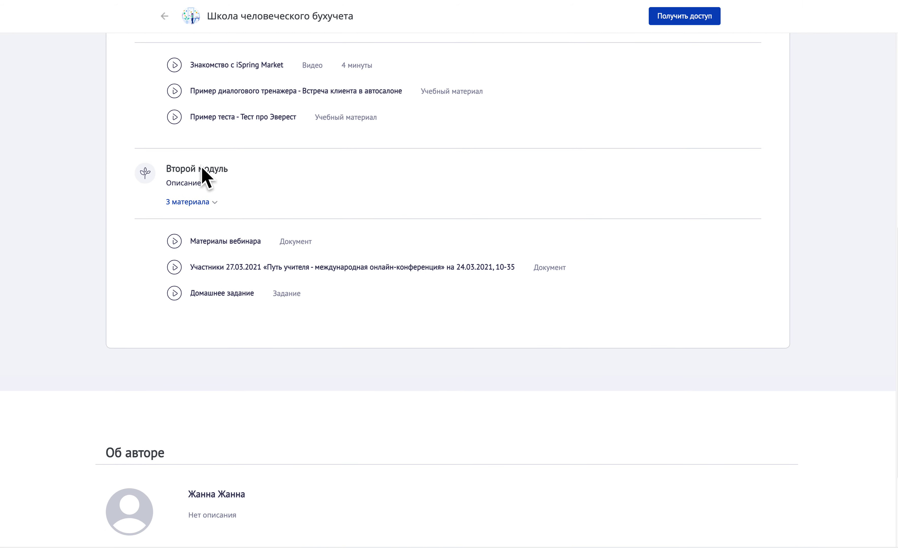
pyautogui.scroll(2, 228, 250)
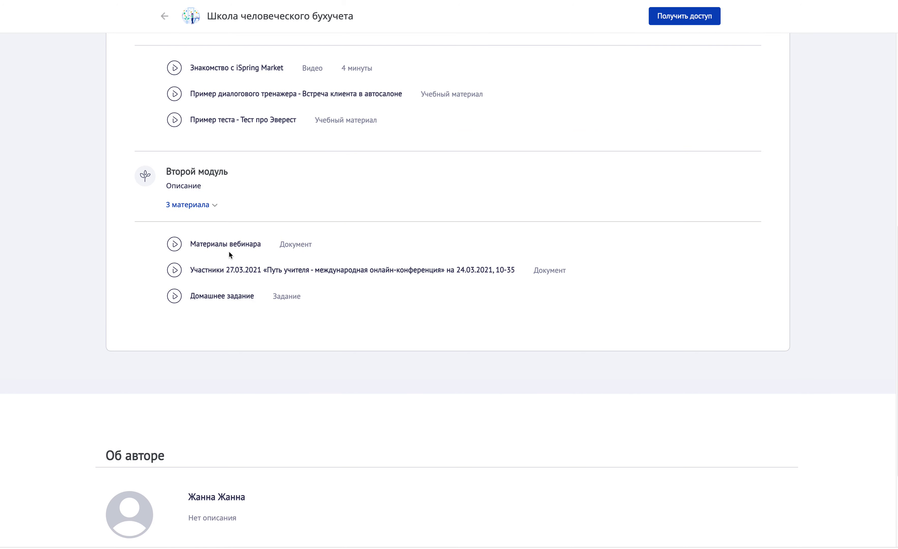
pyautogui.click(215, 229)
pyautogui.click(189, 230)
pyautogui.scroll(6, 233, 235)
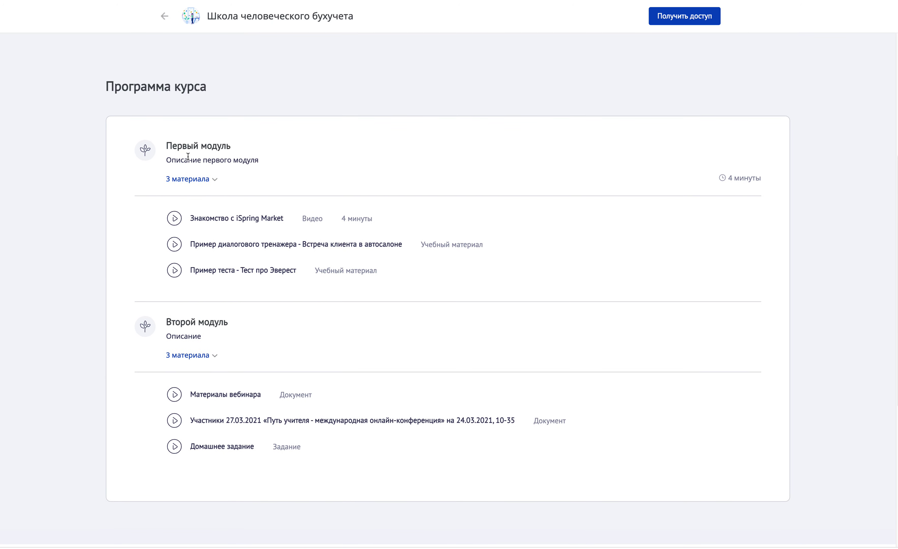
pyautogui.scroll(-1, 270, 385)
pyautogui.scroll(-1, 248, 399)
pyautogui.scroll(-1, 226, 248)
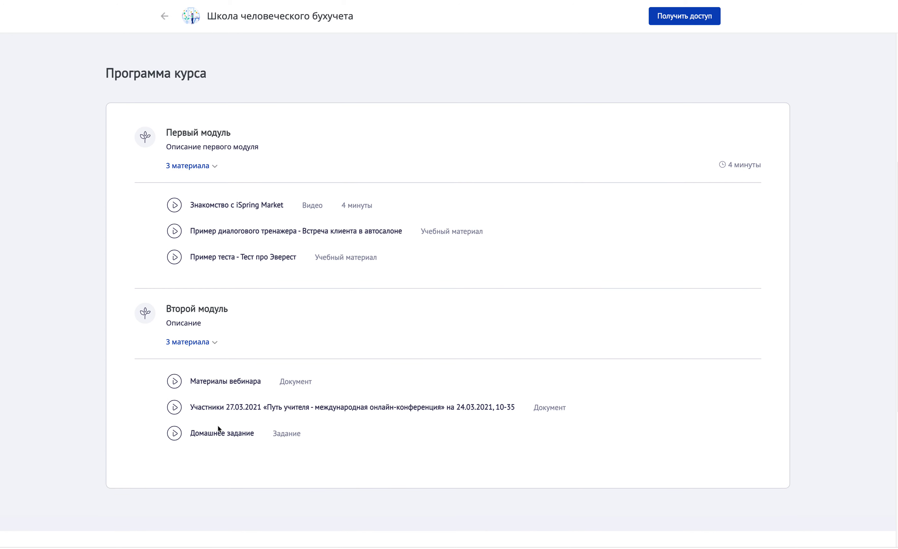
pyautogui.scroll(1, 298, 290)
pyautogui.scroll(1, 311, 225)
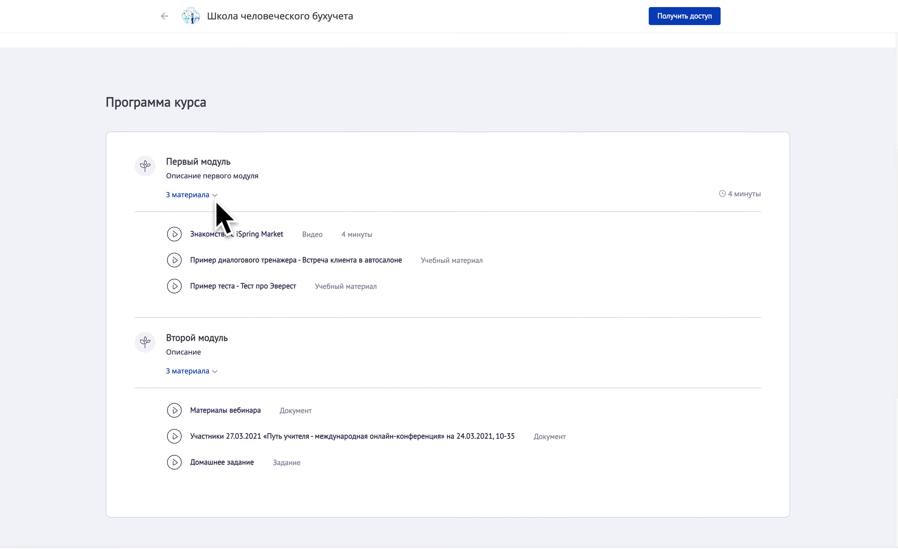
pyautogui.scroll(-2, 210, 194)
# Step: Examine the course page's overview, description, list of inclusions and author section
pyautogui.scroll(10, 261, 310)
pyautogui.scroll(3, 261, 320)
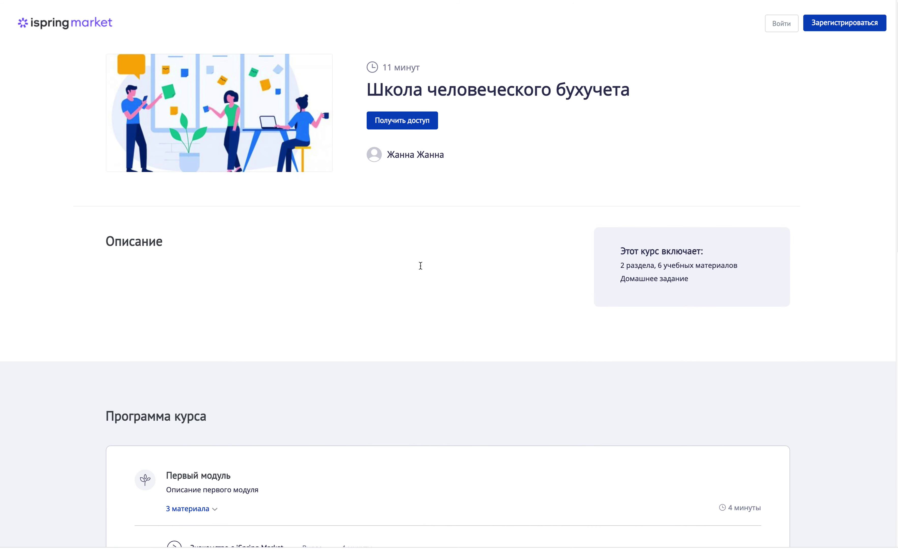
pyautogui.scroll(-4, 419, 264)
pyautogui.scroll(4, 418, 275)
pyautogui.scroll(-1, 198, 267)
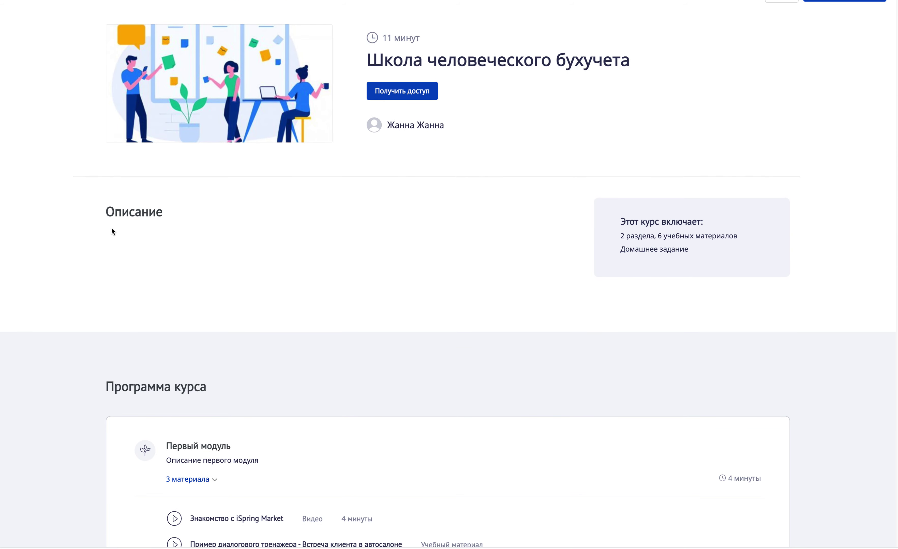
pyautogui.click(113, 232)
pyautogui.scroll(-5, 307, 269)
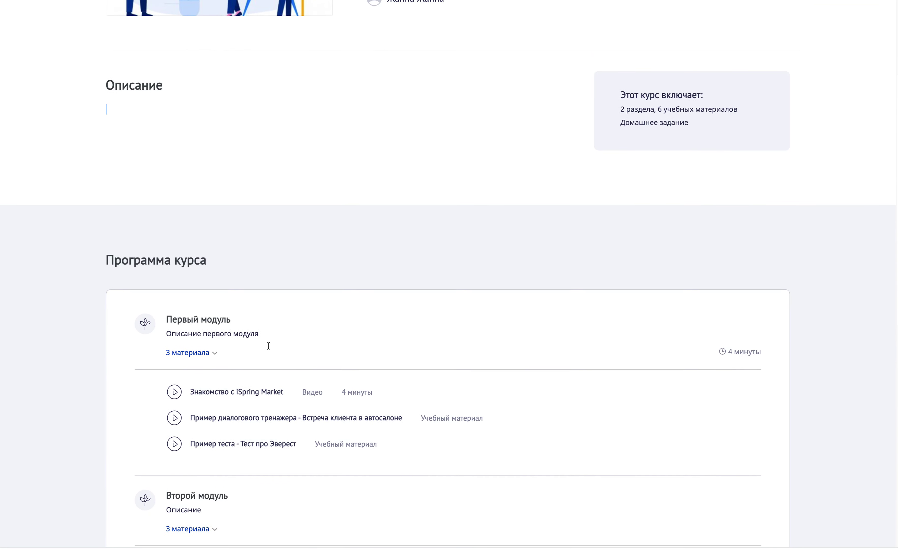
pyautogui.scroll(-5, 268, 345)
pyautogui.scroll(7, 165, 239)
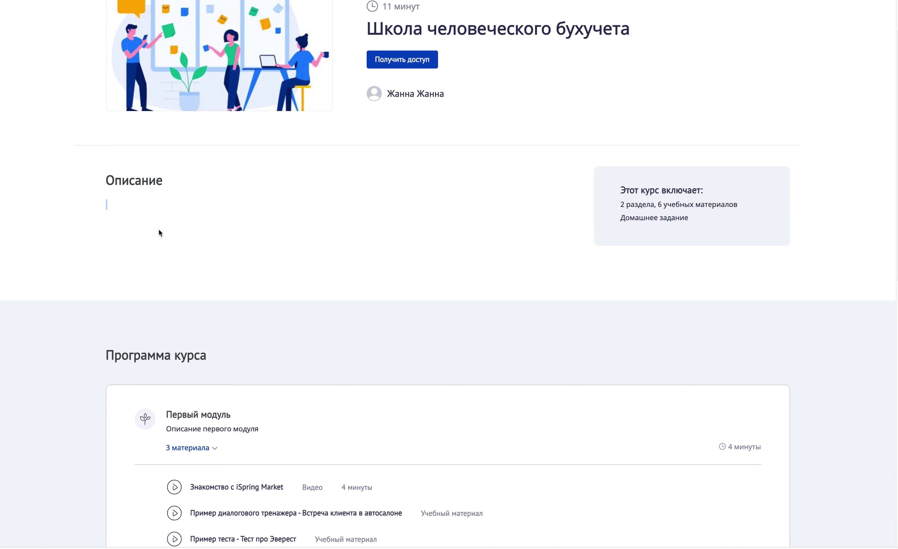
pyautogui.scroll(-10, 158, 229)
pyautogui.scroll(-1, 159, 232)
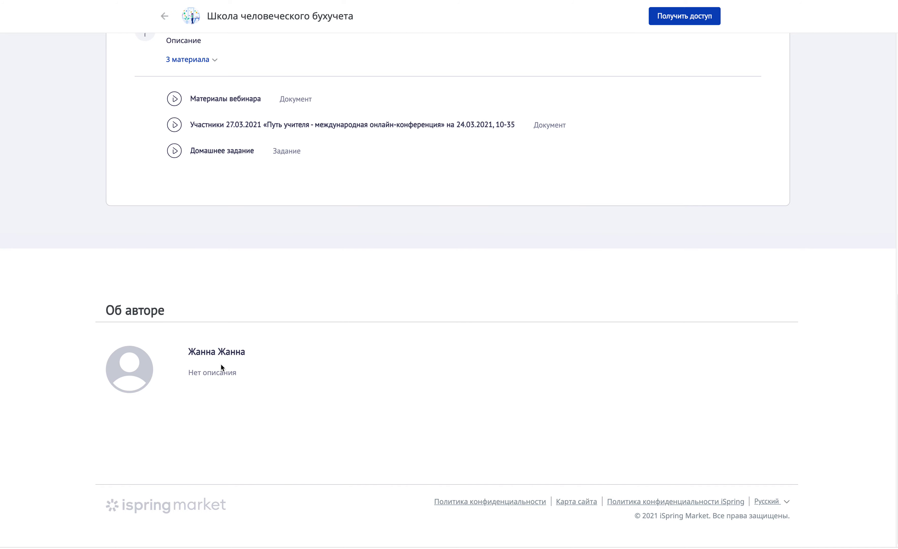
pyautogui.scroll(12, 408, 255)
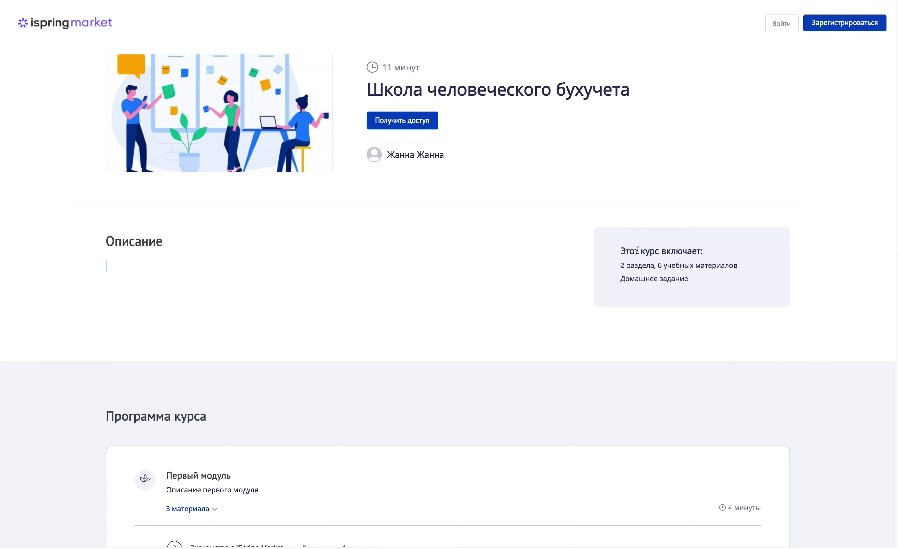
# Step: Open the access registration form for the course Школа человеческого бухучета
pyautogui.click(410, 126)
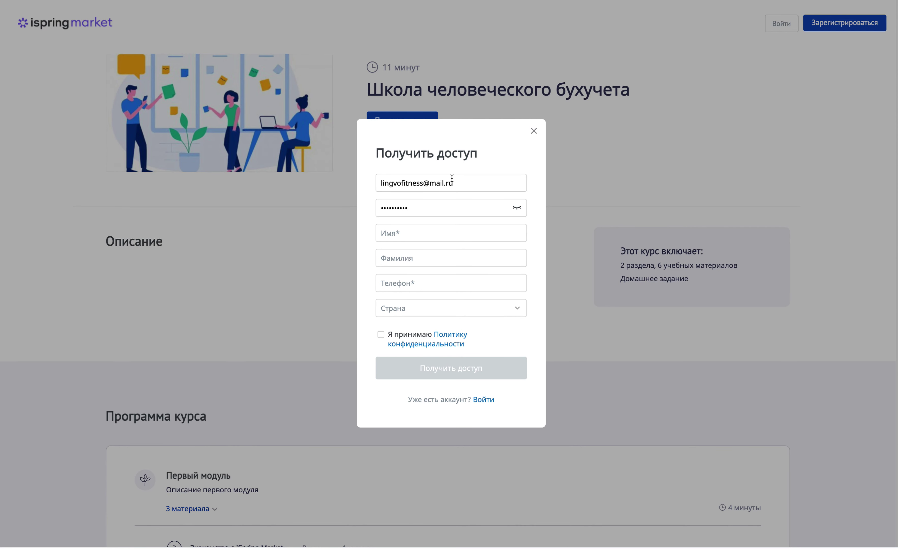
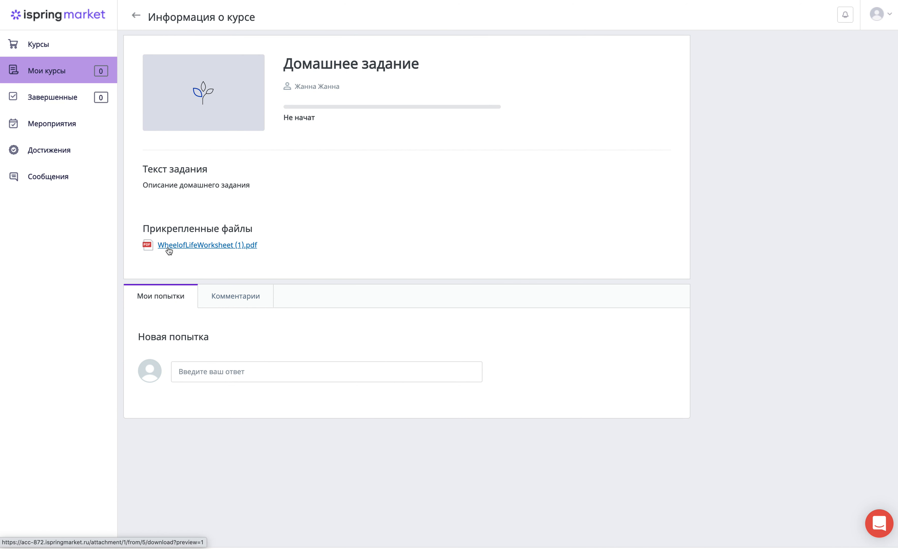
# Step: Download the homework attachment WheelofLifeWorksheet (1).pdf and reopen the Домашнее задание assignment from the course structure
pyautogui.click(207, 244)
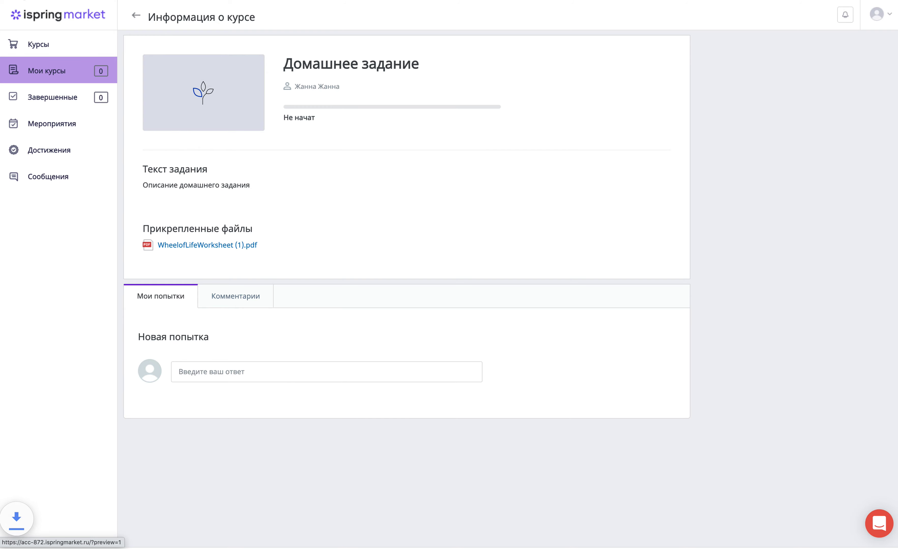
pyautogui.hotkey('alt', 'Left')
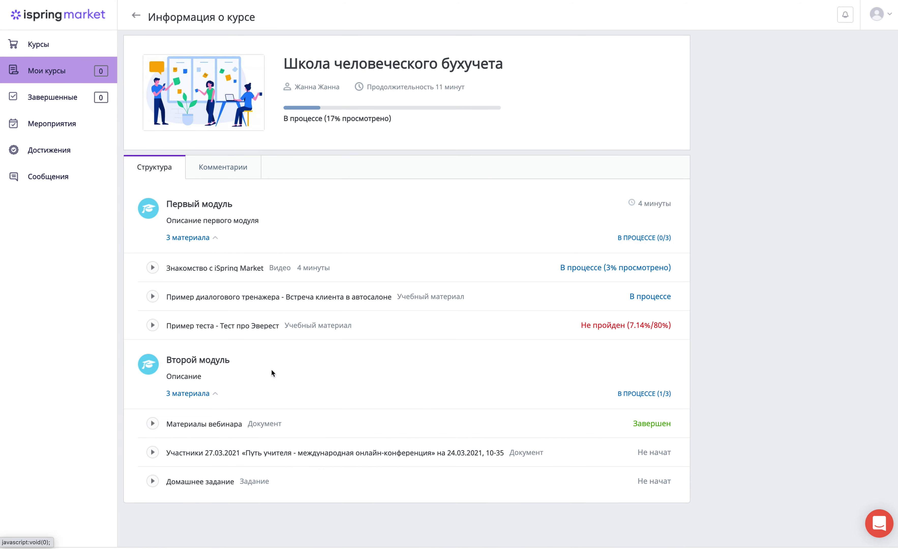
pyautogui.click(151, 482)
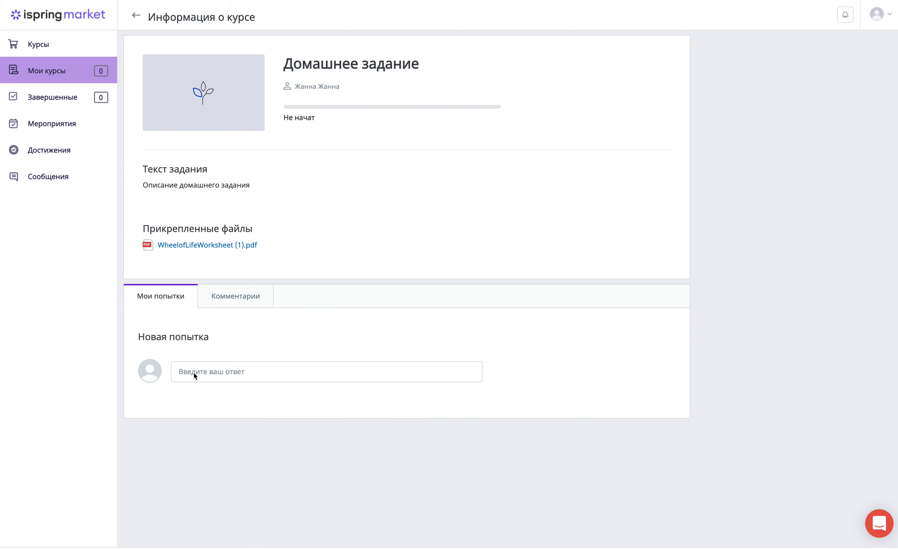
# Step: Enter the homework answer ропопорпроп as a new attempt and open the file selection for an attachment
pyautogui.click(197, 370)
pyautogui.write('ропопорпроп')
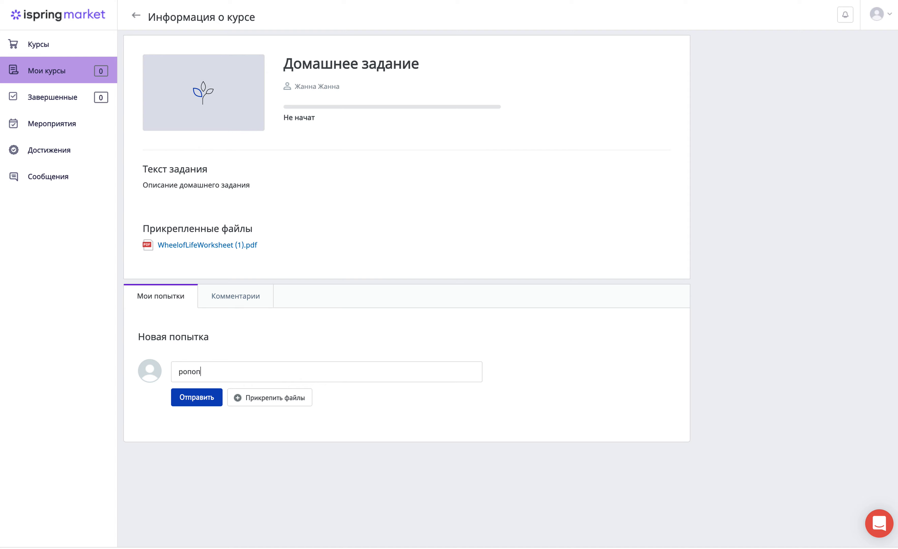
pyautogui.click(242, 403)
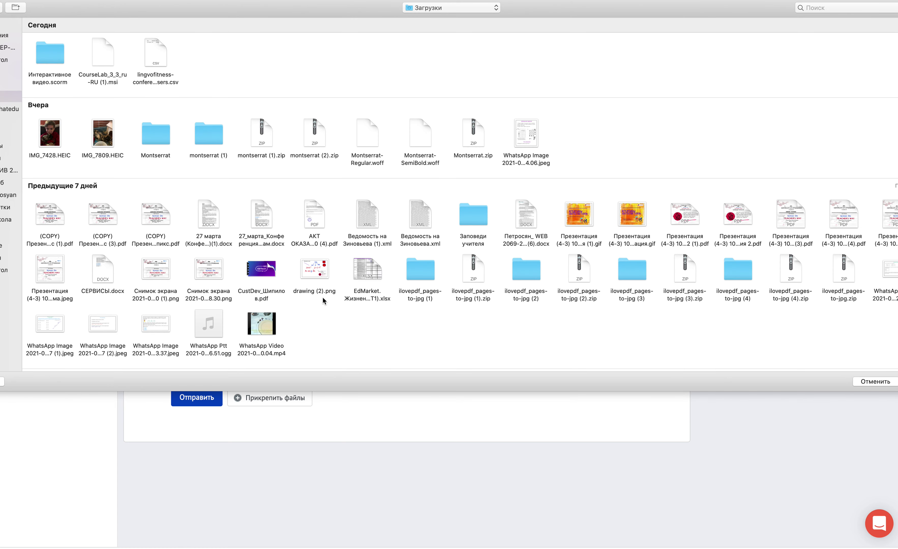
pyautogui.scroll(-1, 324, 298)
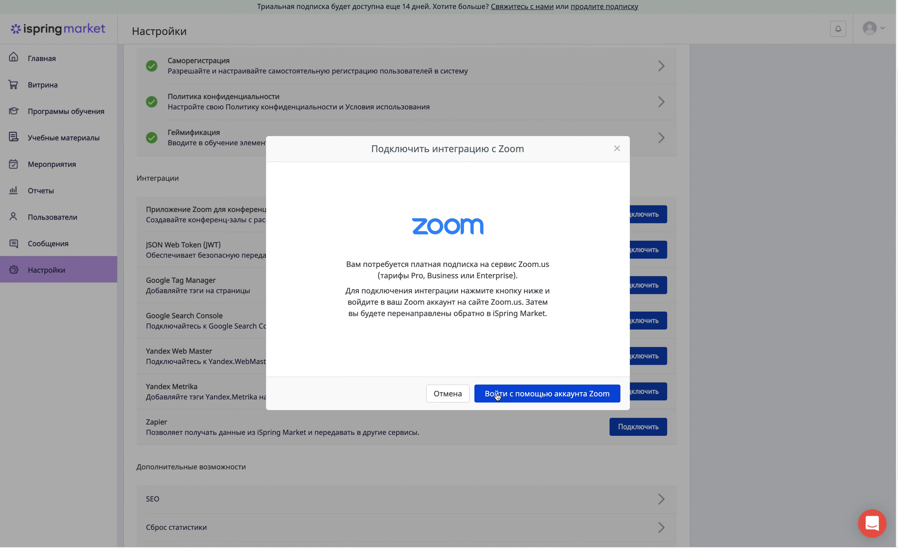
# Step: Dismiss the Zoom connection request and examine the Мероприятия calendar, including the Тест event's details and the event types that can be added
pyautogui.click(458, 396)
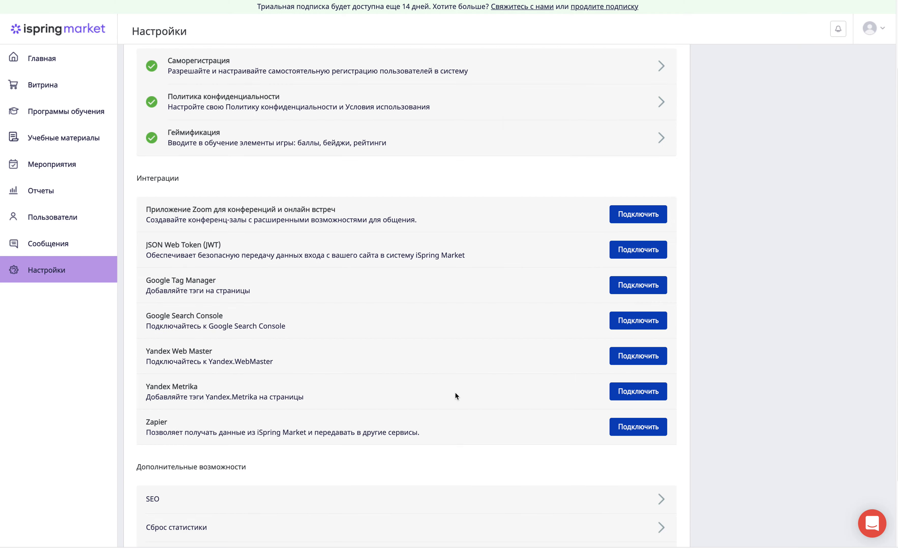
pyautogui.scroll(1, 582, 88)
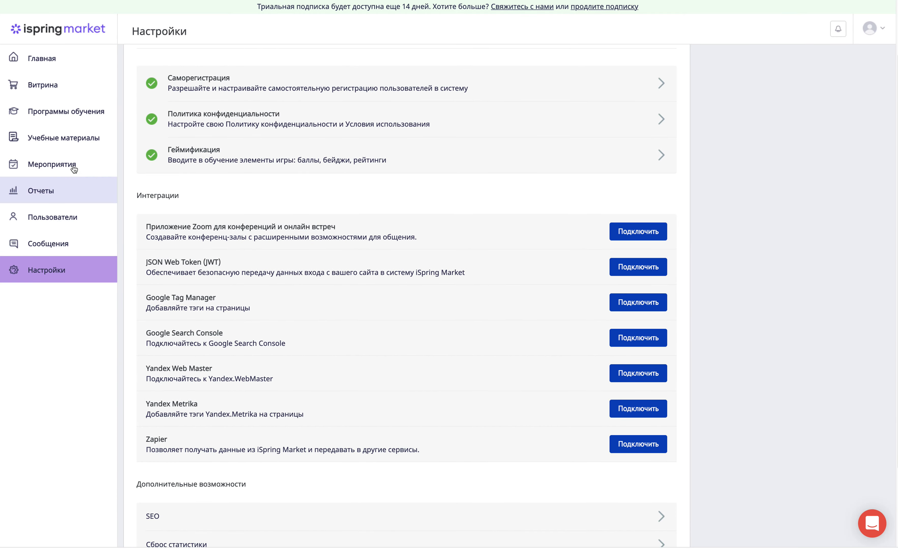
pyautogui.click(42, 175)
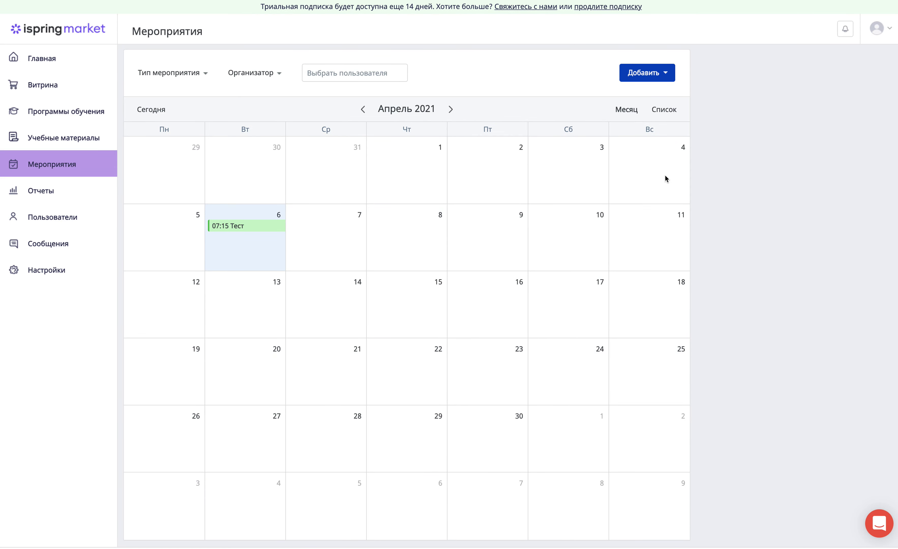
pyautogui.click(262, 229)
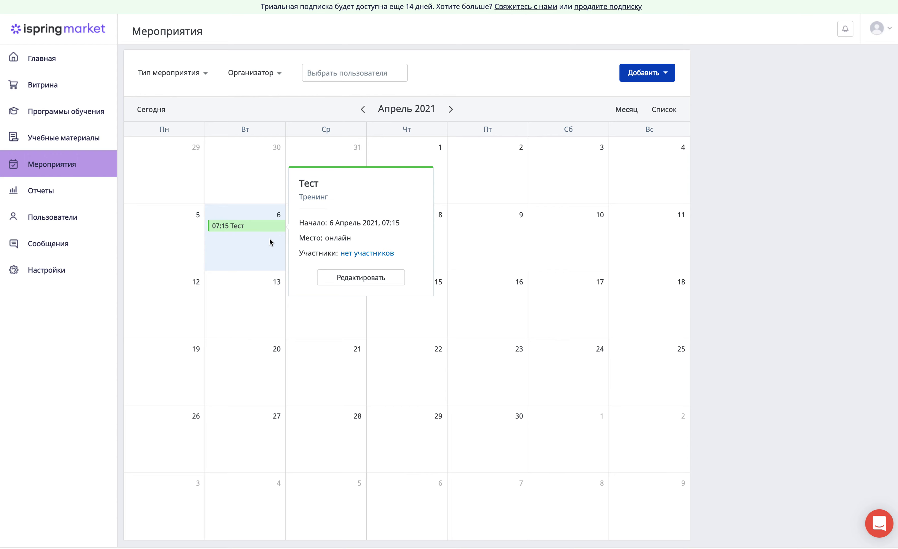
pyautogui.click(664, 74)
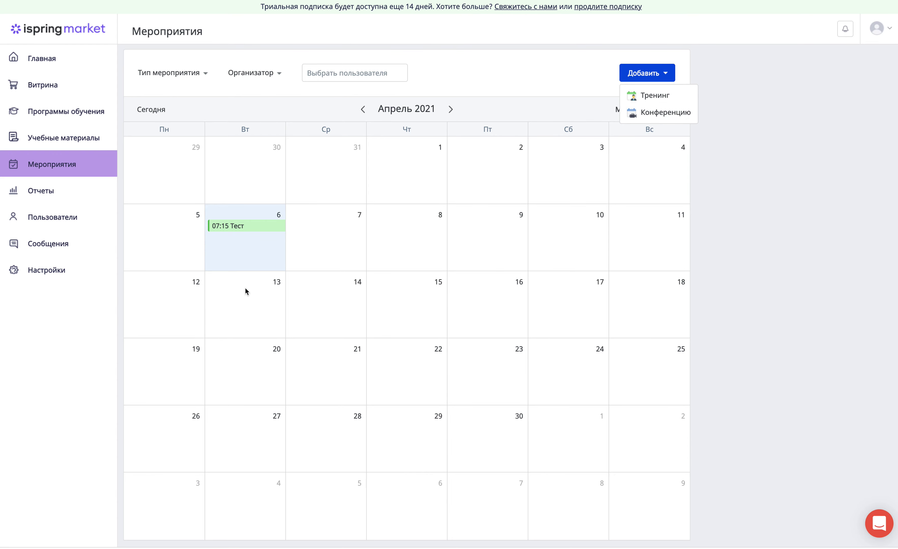
# Step: Examine the available report types and the user management lists for users, groups, organizations and profile fields
pyautogui.click(41, 191)
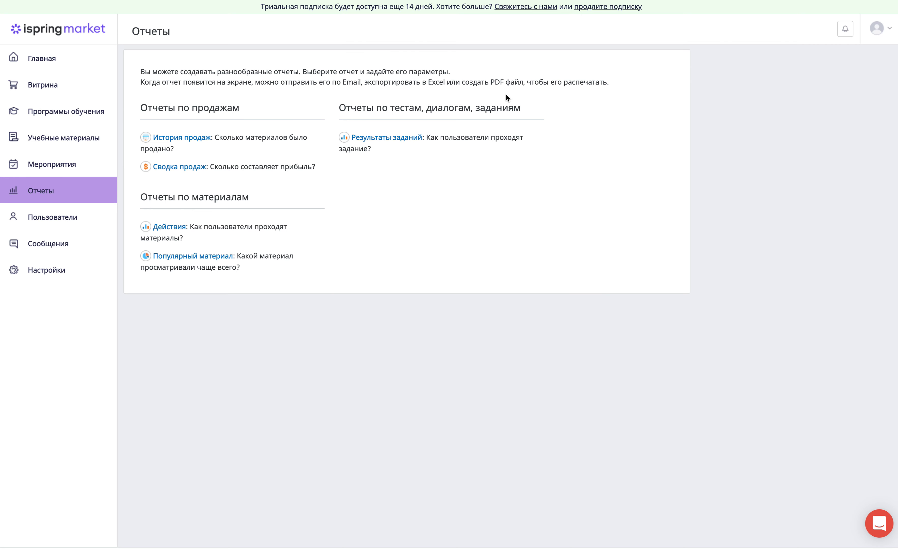
pyautogui.click(49, 222)
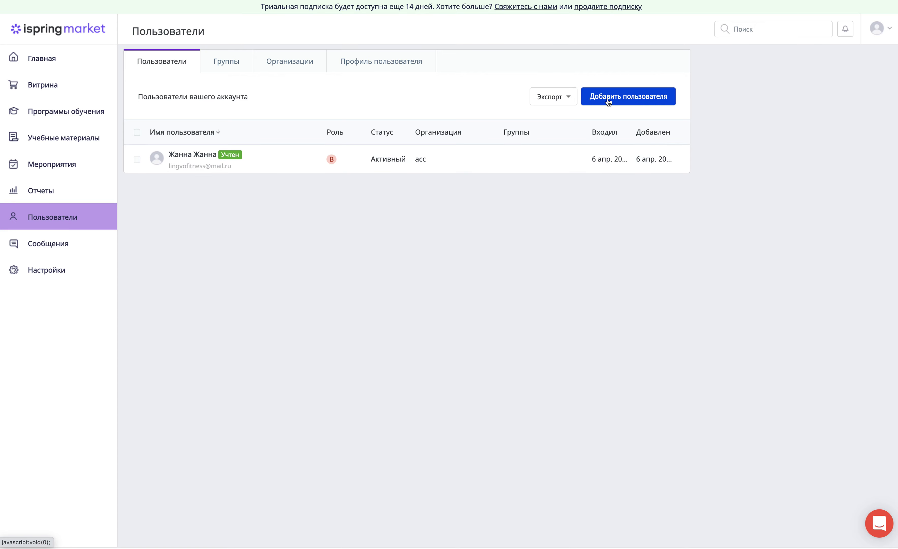
pyautogui.click(248, 65)
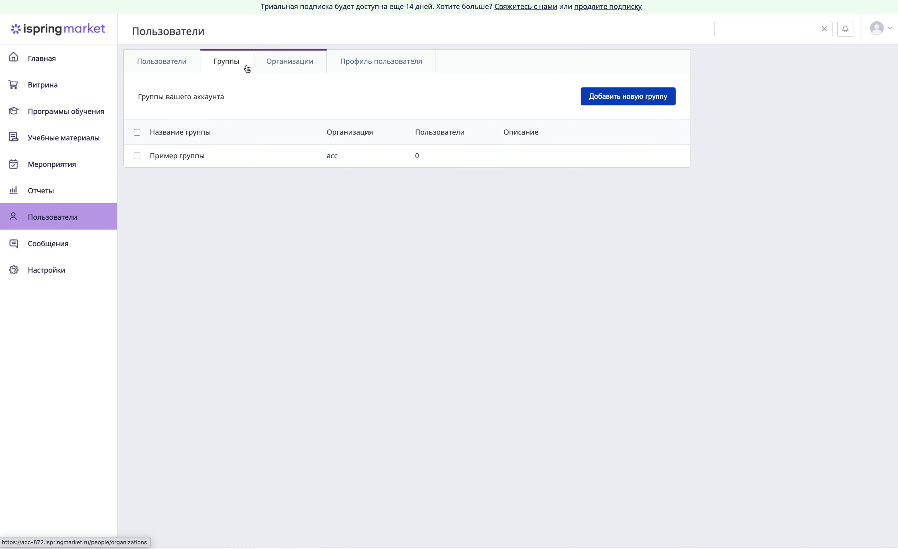
pyautogui.click(290, 68)
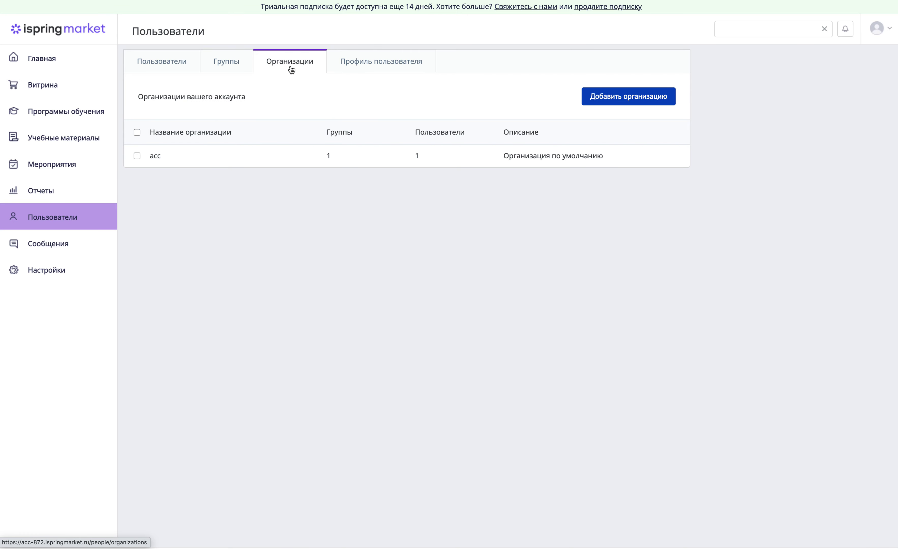
pyautogui.click(366, 68)
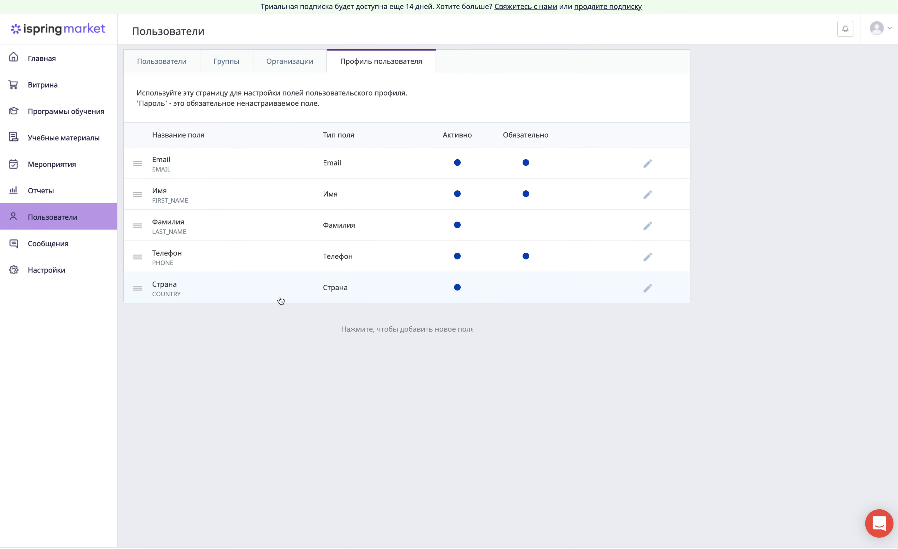
pyautogui.click(440, 328)
pyautogui.click(155, 328)
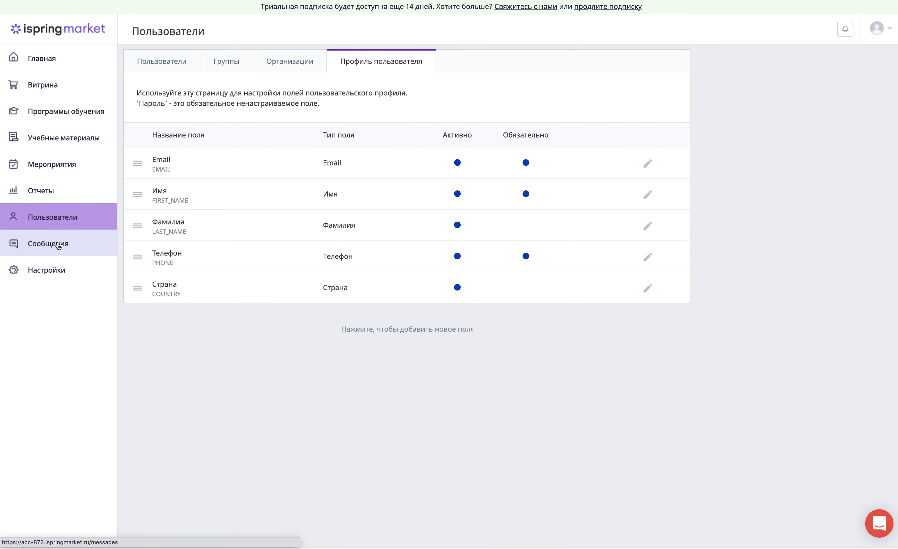
# Step: Examine the account's basic settings, including the available interface languages, without changing the selection
pyautogui.click(46, 271)
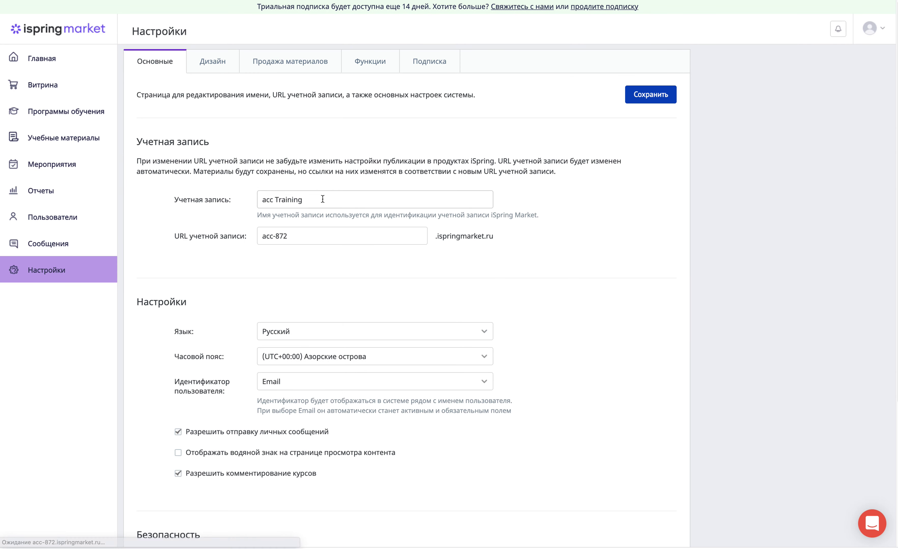
pyautogui.scroll(-5, 277, 262)
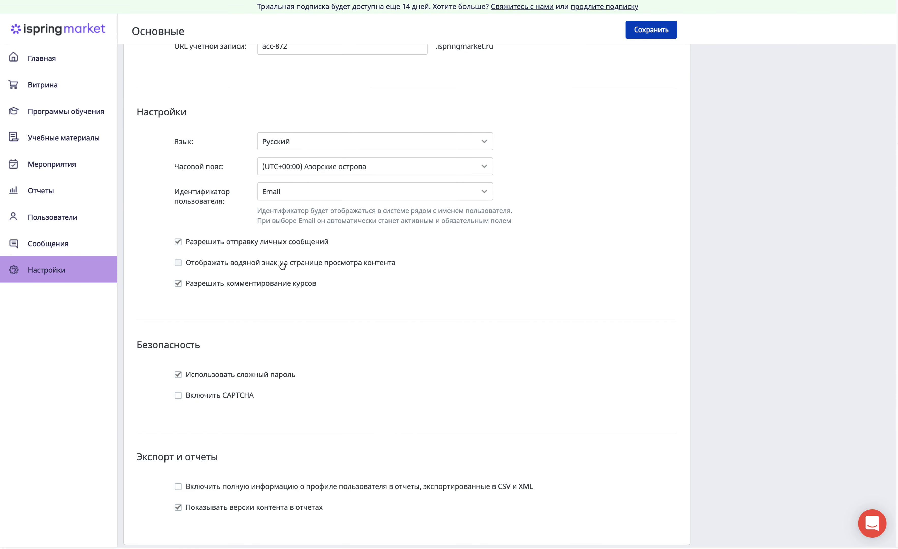
pyautogui.click(485, 142)
pyautogui.scroll(-1, 316, 216)
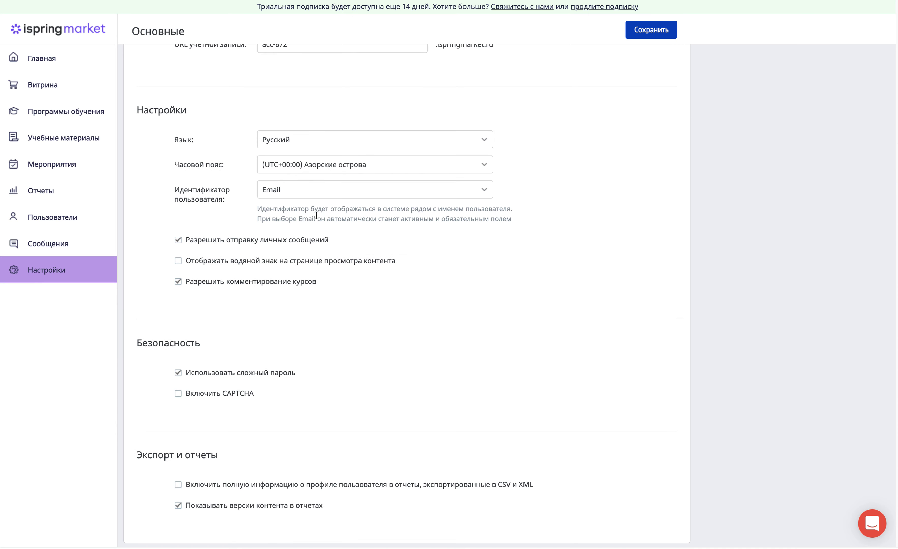
pyautogui.click(488, 140)
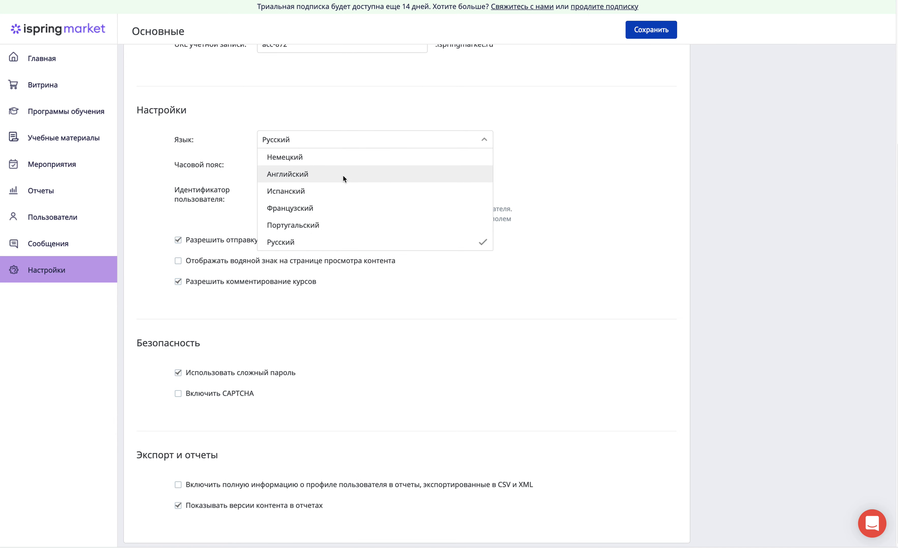
pyautogui.click(659, 151)
pyautogui.click(487, 140)
pyautogui.click(540, 173)
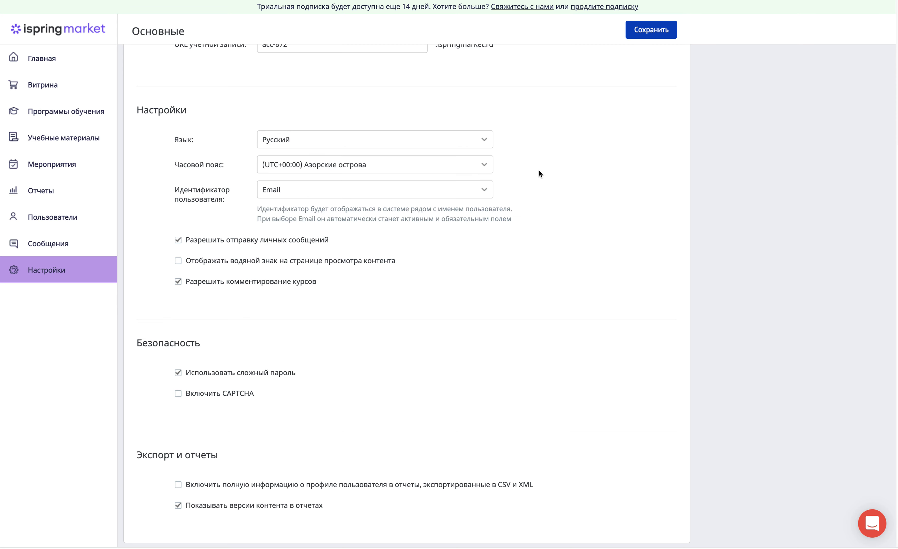
# Step: View the user identifier options and the security and report export settings, keeping Email as the identifier
pyautogui.click(482, 195)
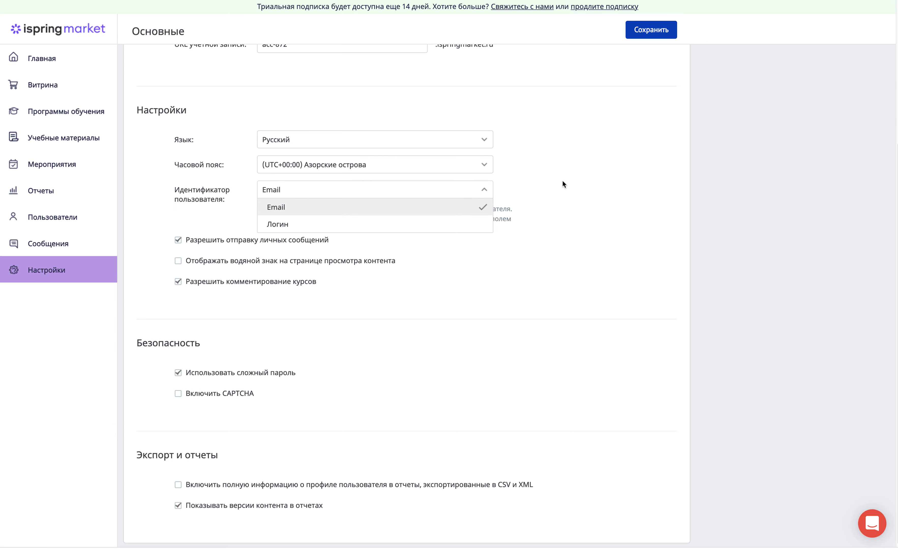
pyautogui.click(631, 197)
pyautogui.scroll(-1, 310, 241)
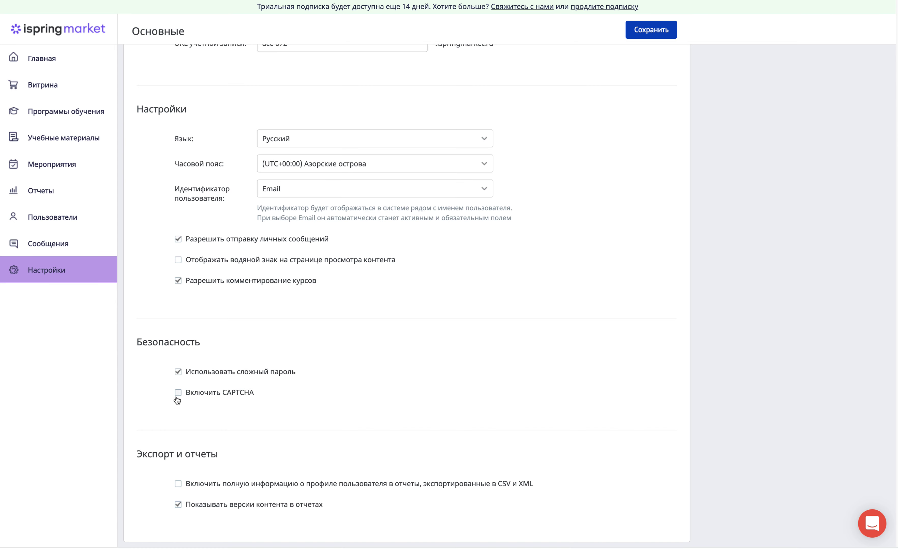
pyautogui.scroll(5, 216, 136)
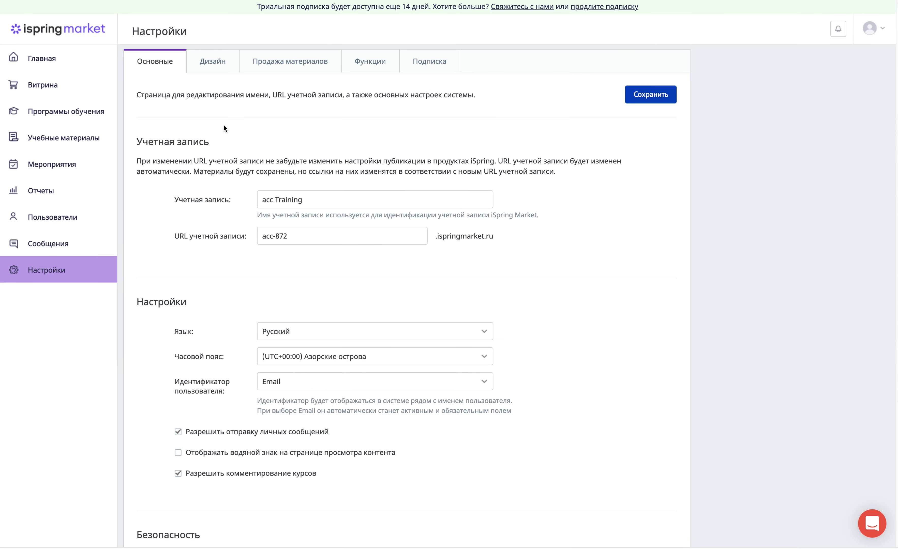
# Step: Examine the design settings, the payment methods for selling materials, and the list of additional functions and integrations
pyautogui.click(225, 62)
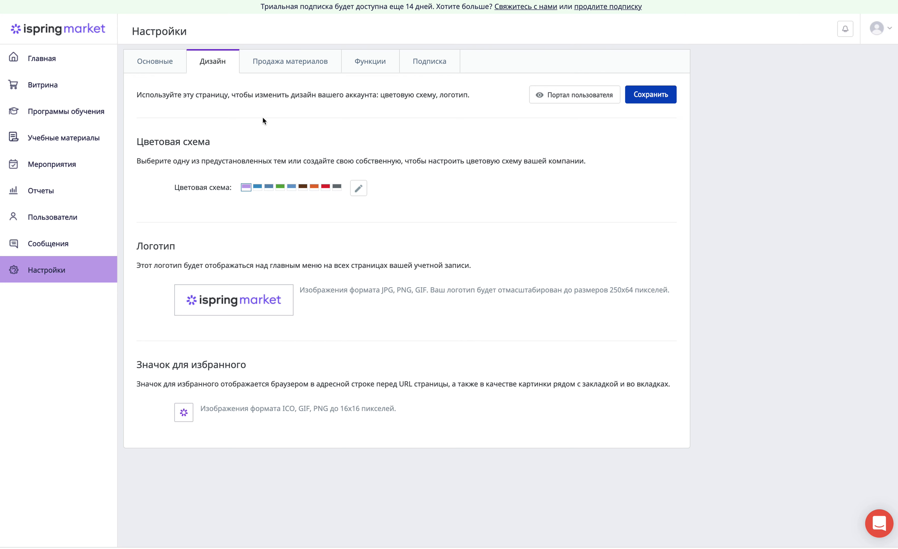
pyautogui.click(294, 63)
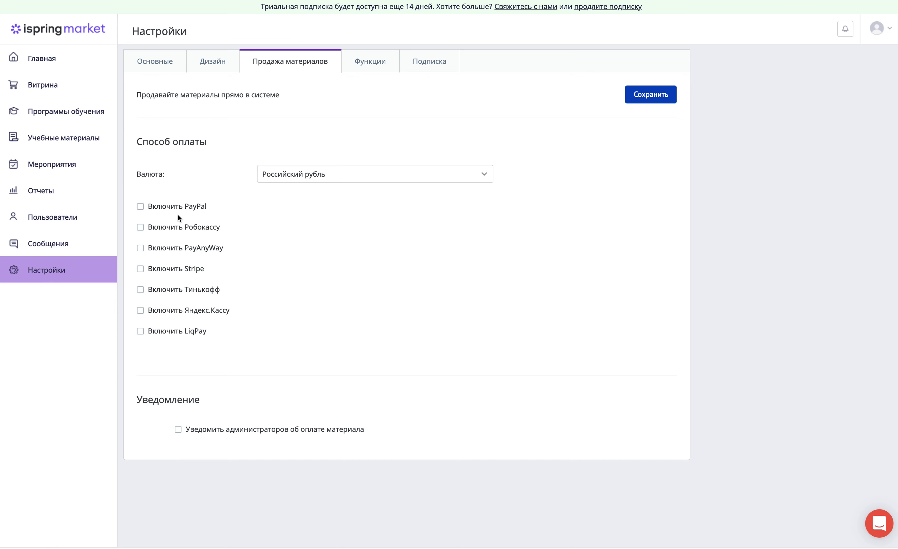
pyautogui.click(390, 65)
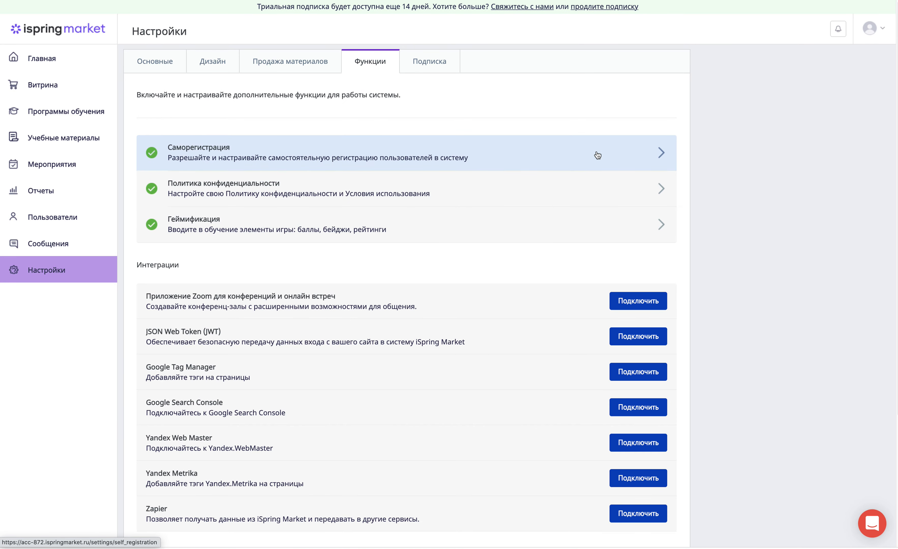
# Step: Turn on email confirmation for self-registration, save the setting and return to the functions list
pyautogui.click(662, 154)
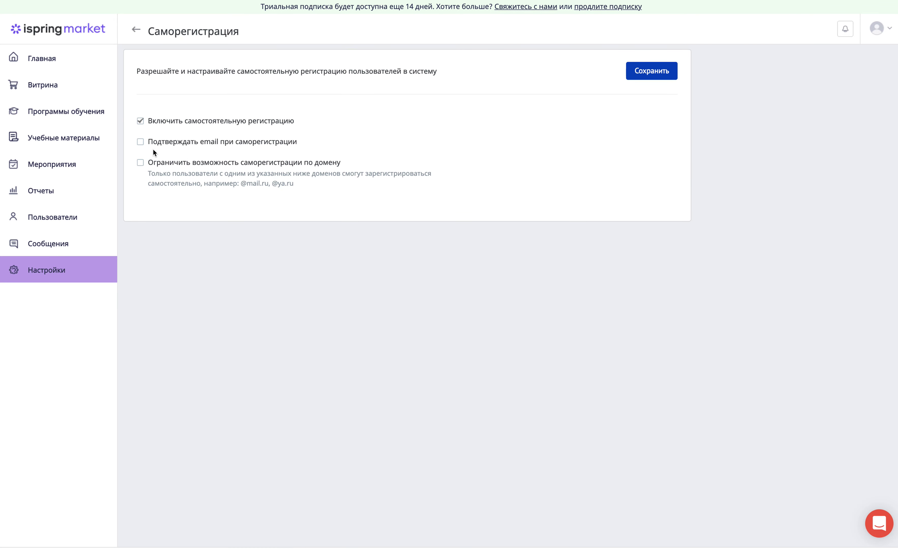
pyautogui.click(141, 144)
pyautogui.click(645, 81)
pyautogui.click(654, 71)
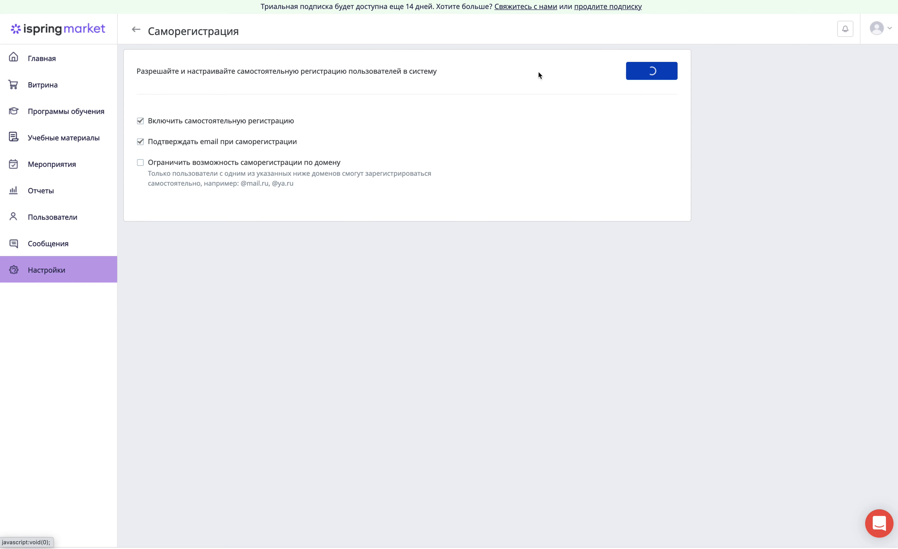
pyautogui.click(135, 31)
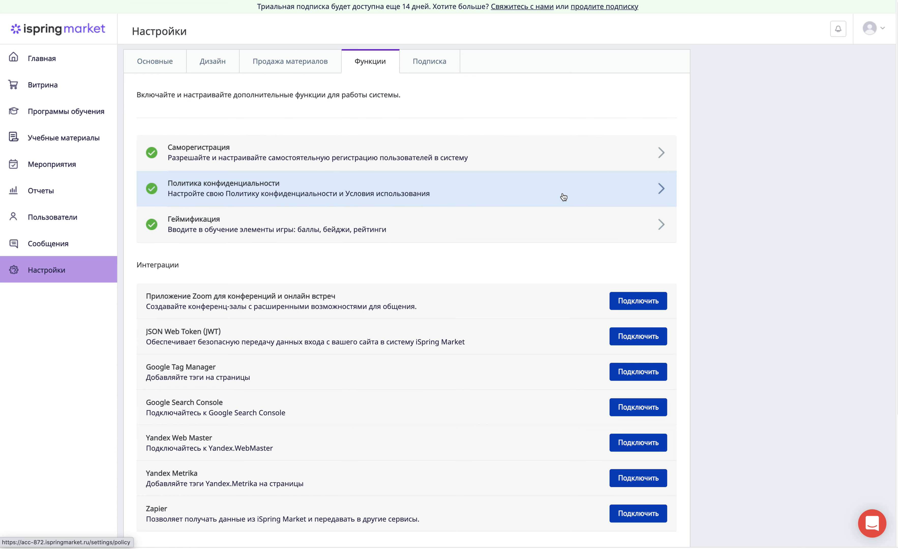
# Step: Examine the privacy policy text and the other legal documents that can be added to the registration page
pyautogui.click(659, 191)
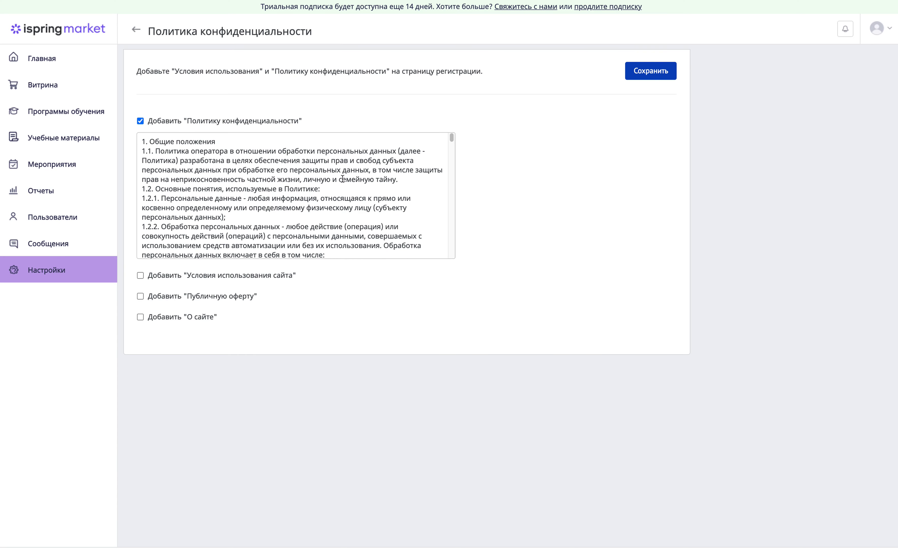
pyautogui.scroll(-10, 188, 184)
pyautogui.click(188, 188)
pyautogui.scroll(-5, 203, 212)
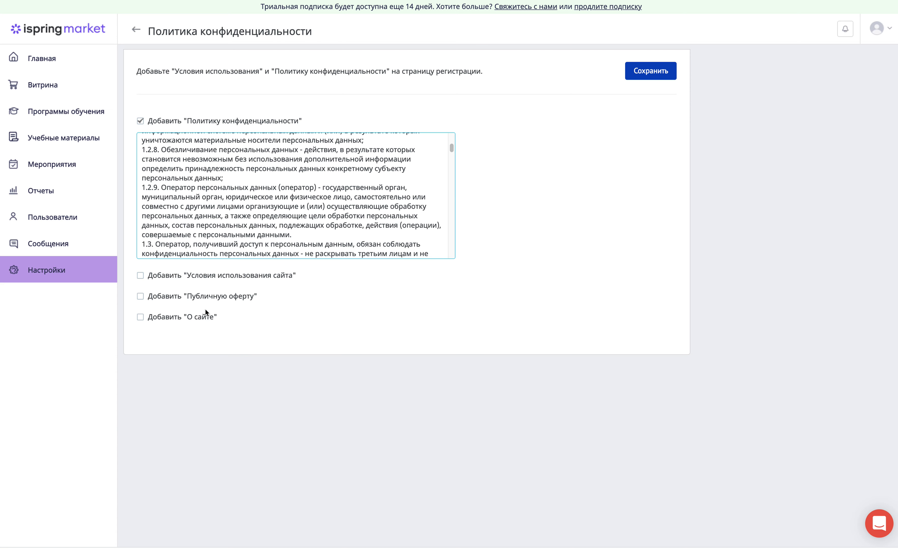
pyautogui.click(138, 31)
# Step: Examine the gamification settings, including the points for theory and tests, the rating options and the badges
pyautogui.scroll(-1, 305, 242)
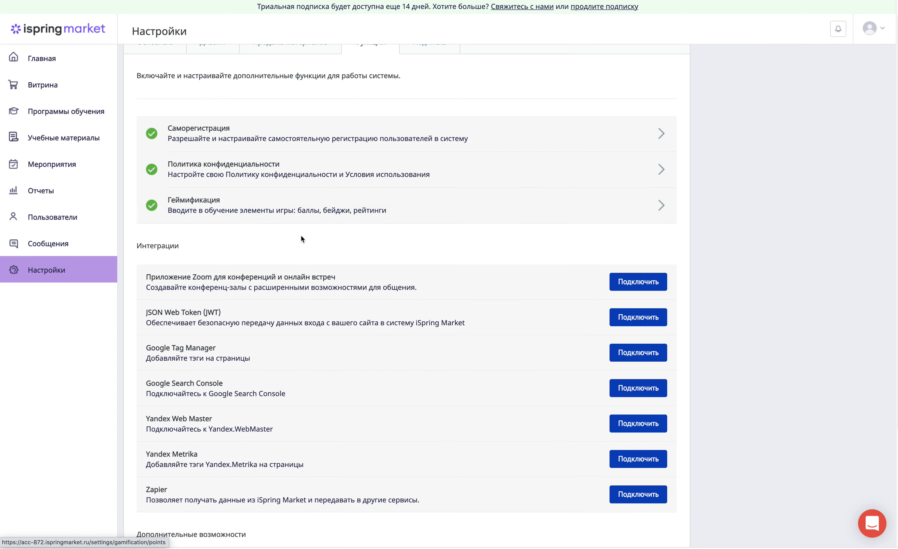
pyautogui.click(660, 205)
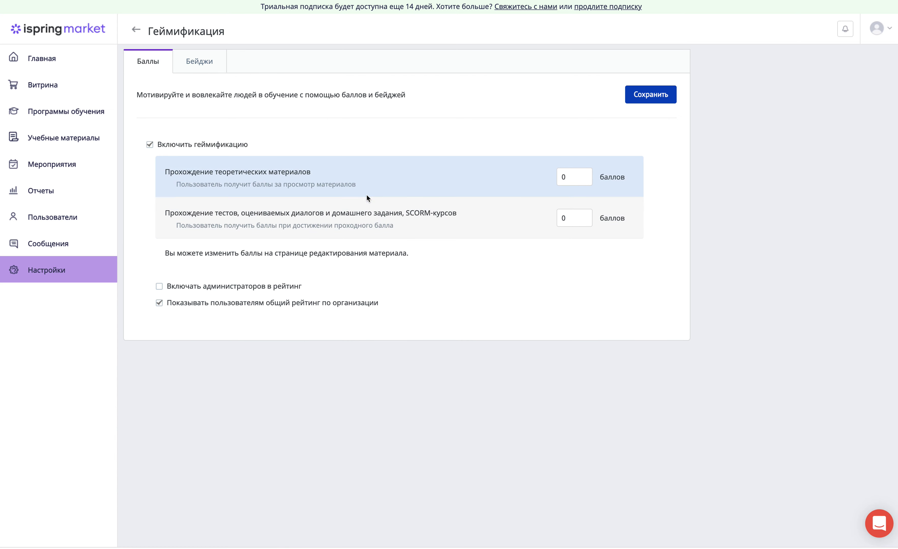
pyautogui.click(578, 176)
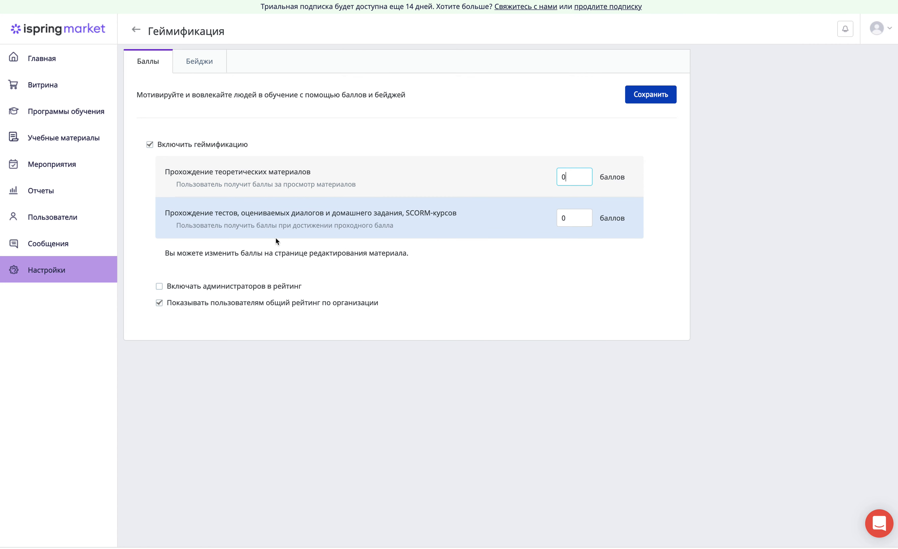
pyautogui.click(571, 218)
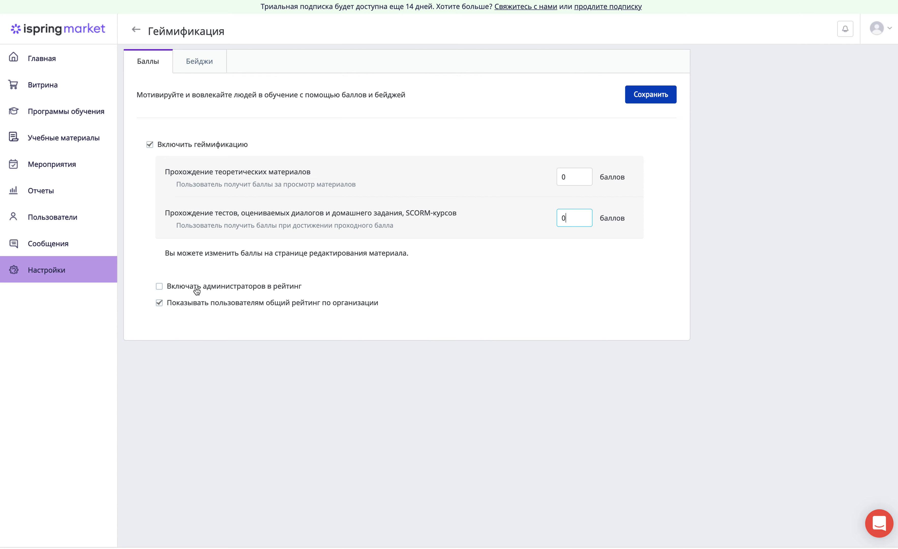
pyautogui.click(208, 69)
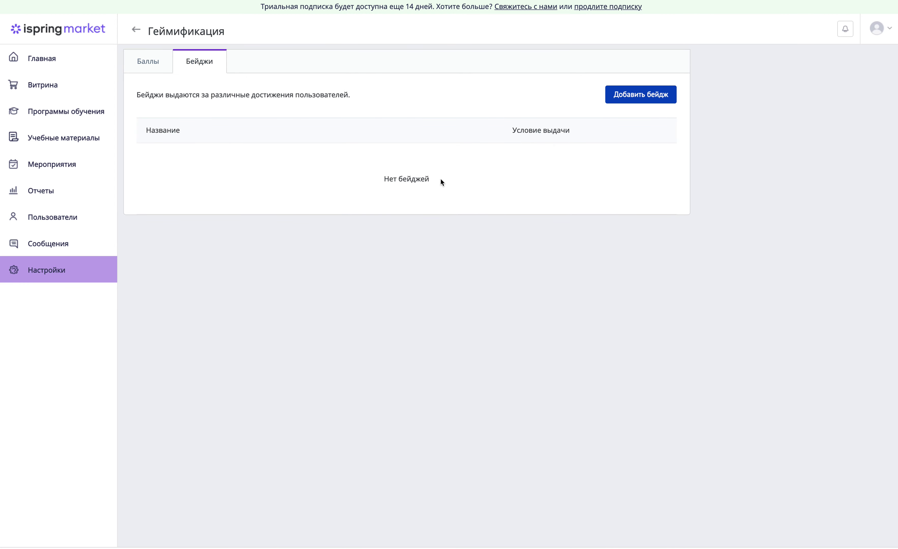
# Step: Start a new badge with the red thumbs-up image and name it "за усердие"
pyautogui.click(630, 100)
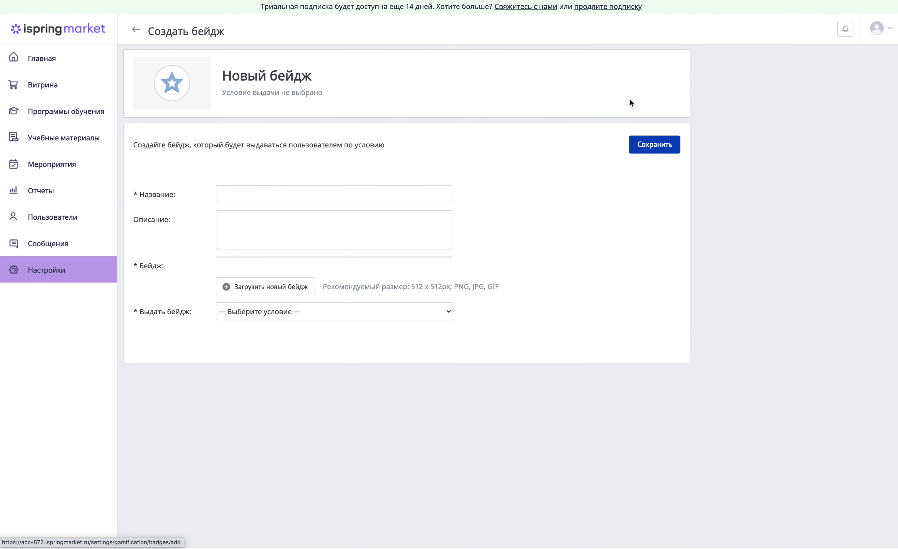
pyautogui.scroll(-1, 331, 302)
pyautogui.scroll(1, 331, 302)
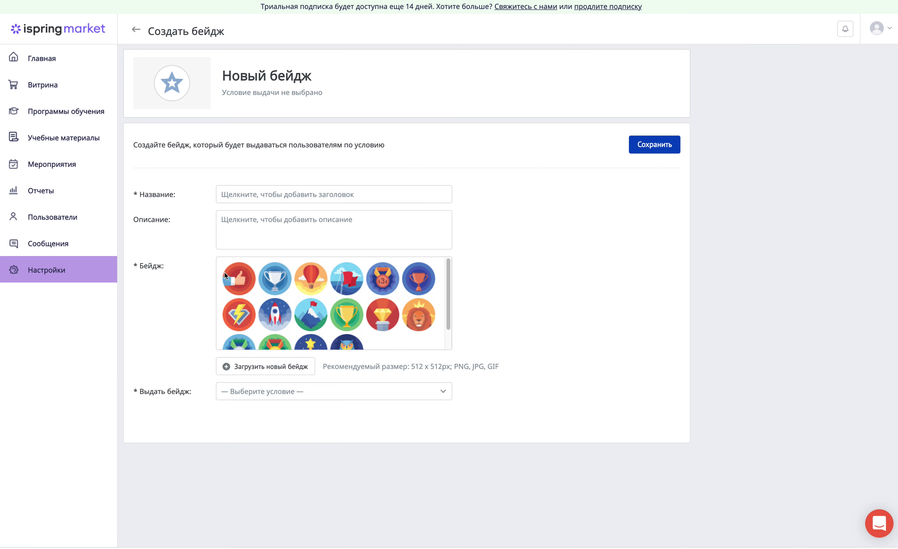
pyautogui.click(240, 280)
pyautogui.scroll(-1, 241, 287)
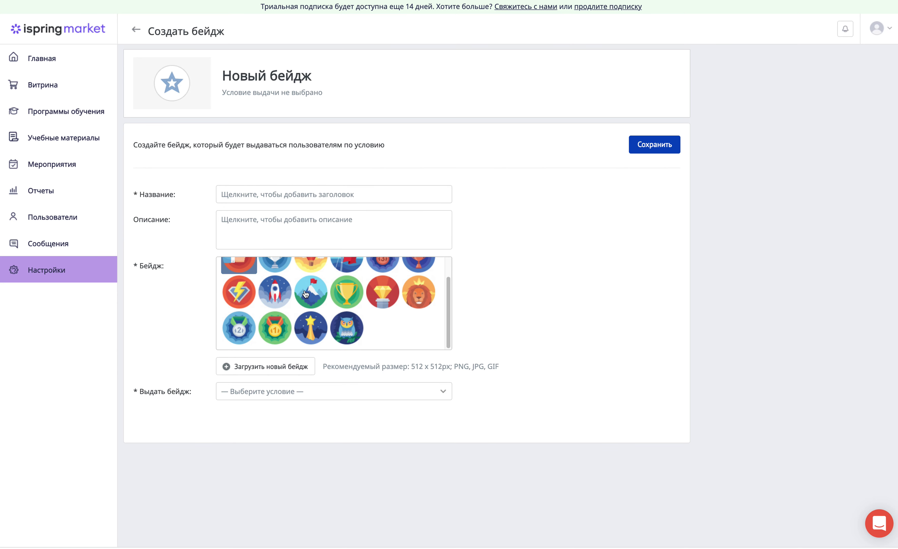
pyautogui.click(253, 198)
pyautogui.write('з')
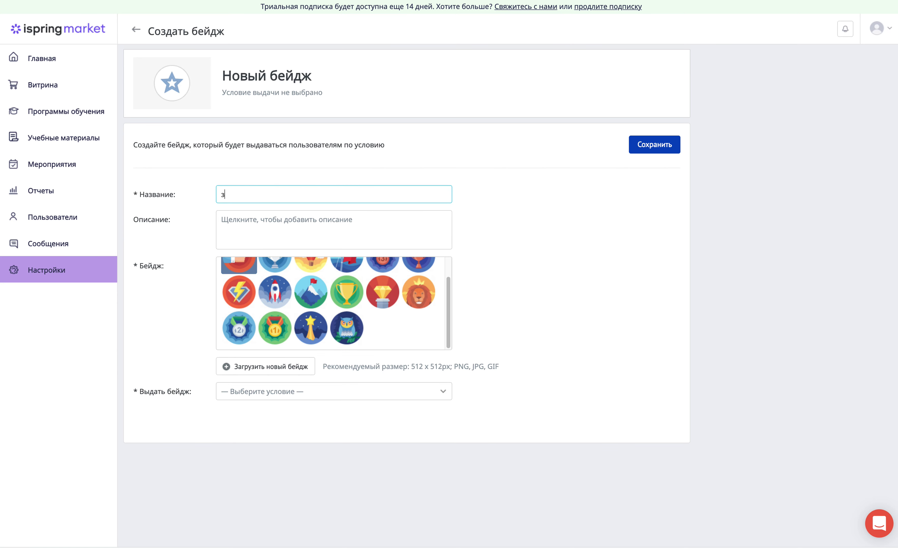
pyautogui.write('а усердие')
# Step: Award the badge by the condition "Набранные баллы" with a quantity of 50 points, and save it
pyautogui.click(254, 394)
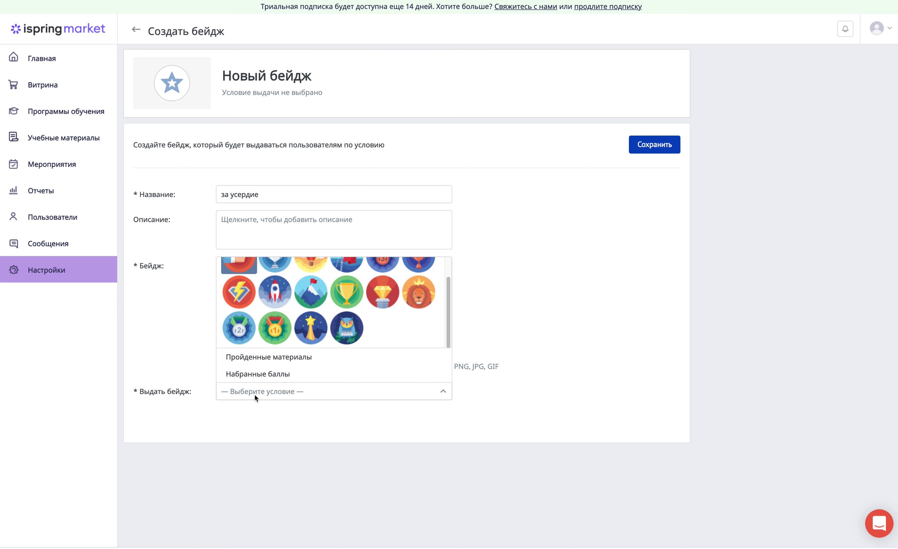
pyautogui.click(258, 377)
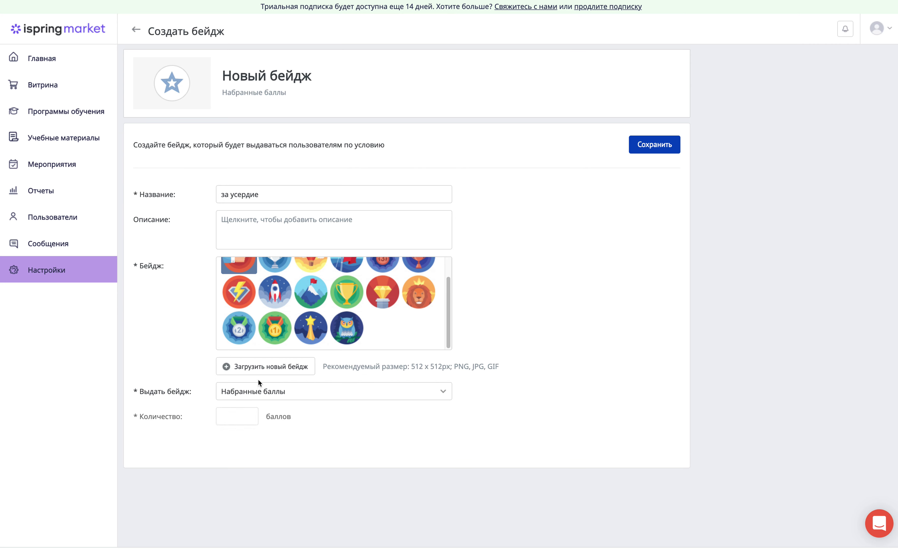
pyautogui.click(272, 391)
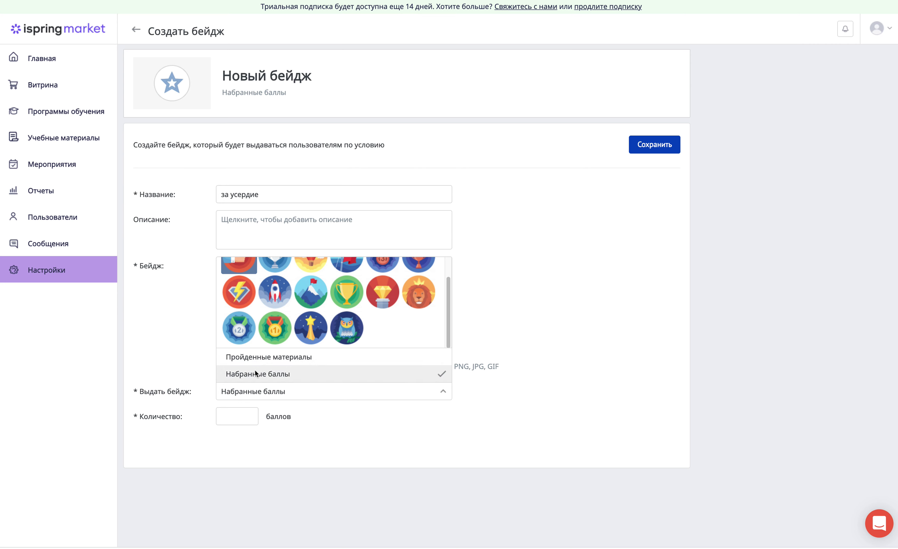
pyautogui.click(225, 423)
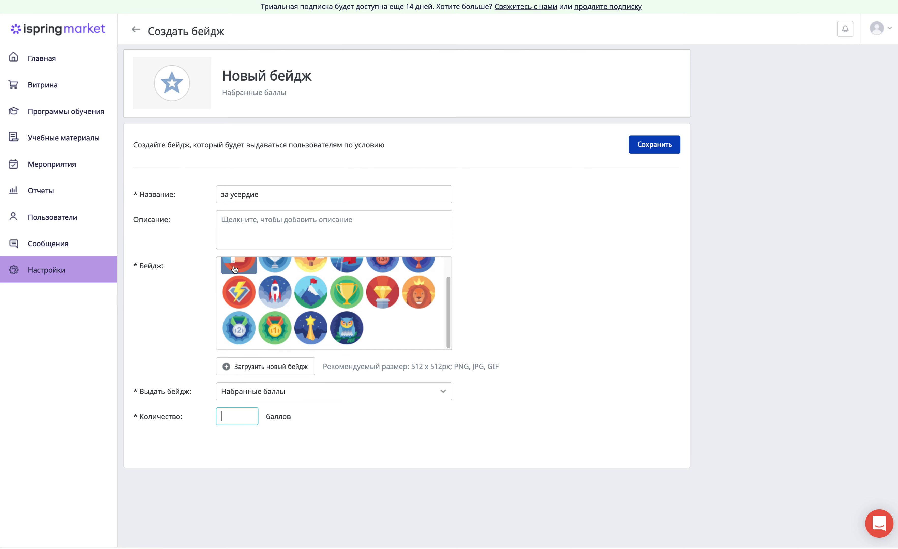
pyautogui.scroll(1, 239, 284)
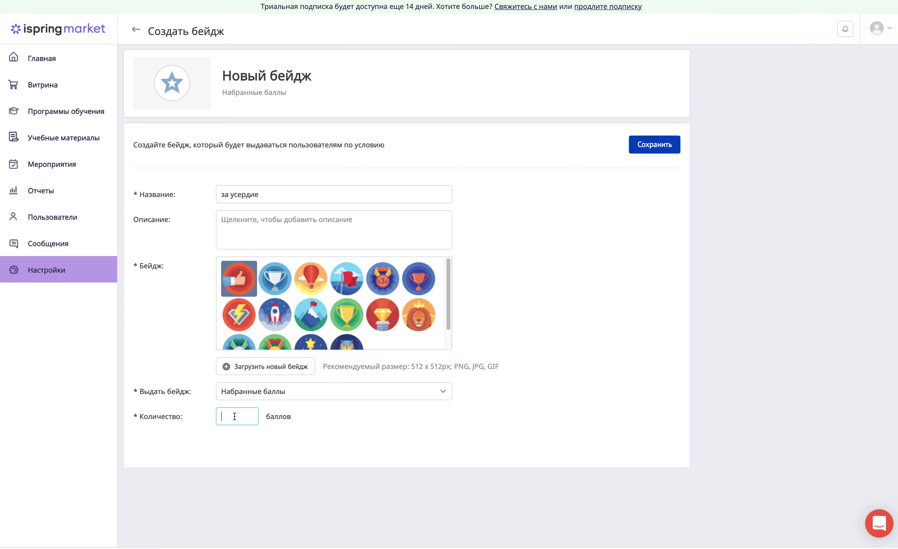
pyautogui.write('50')
pyautogui.click(660, 151)
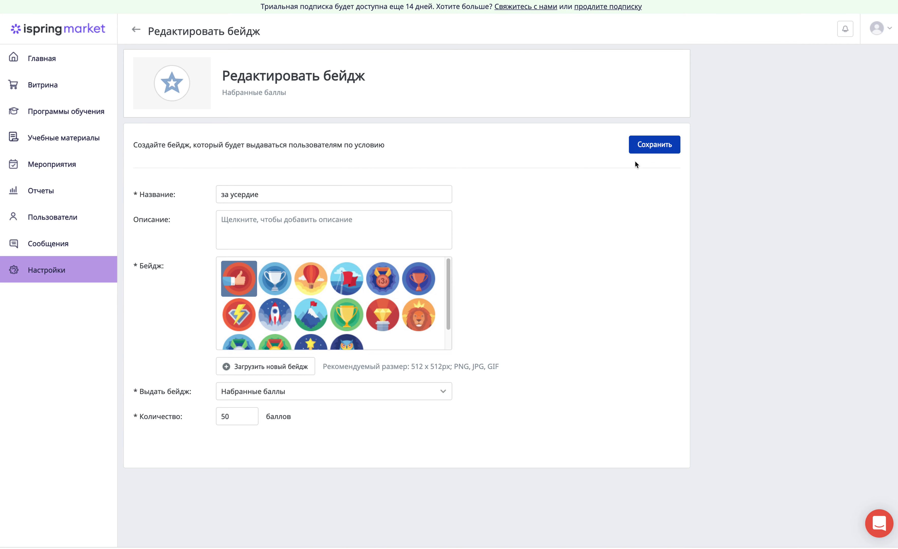
pyautogui.click(649, 150)
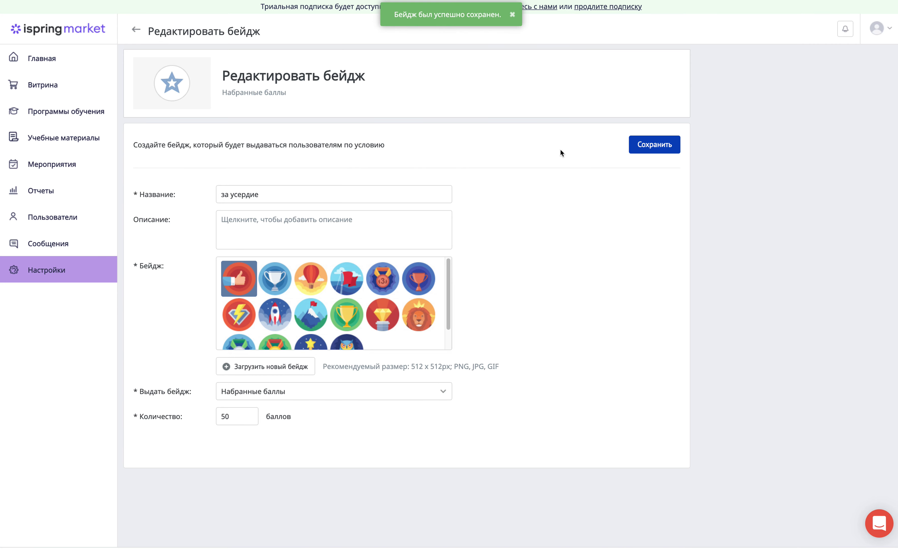
pyautogui.click(662, 151)
# Step: Look through the ready-made badge images and check the option to upload a custom one, without choosing a file
pyautogui.scroll(-1, 241, 260)
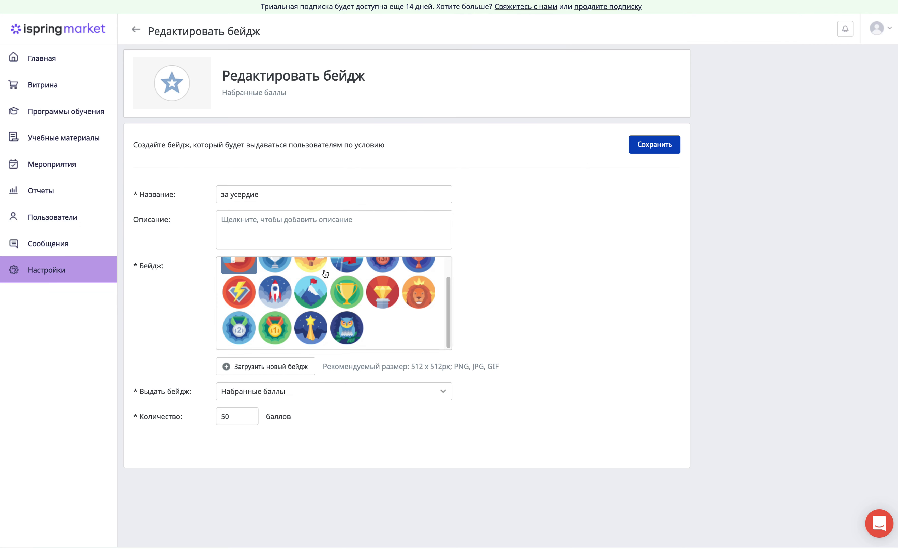
pyautogui.scroll(1, 325, 273)
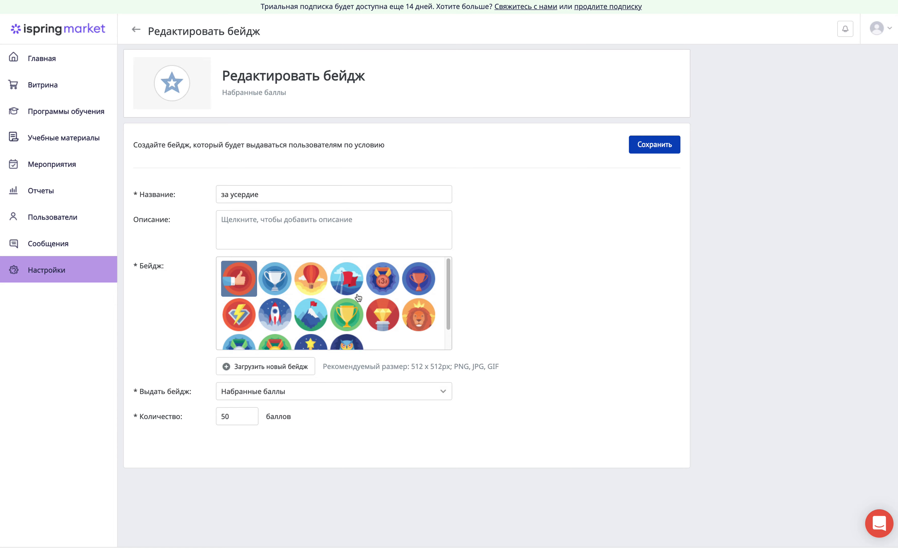
pyautogui.scroll(-1, 339, 298)
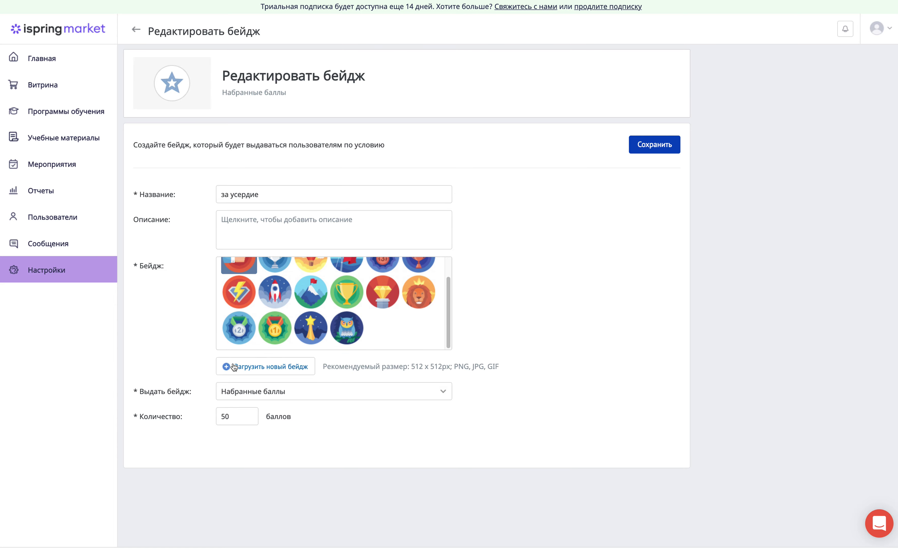
pyautogui.click(250, 367)
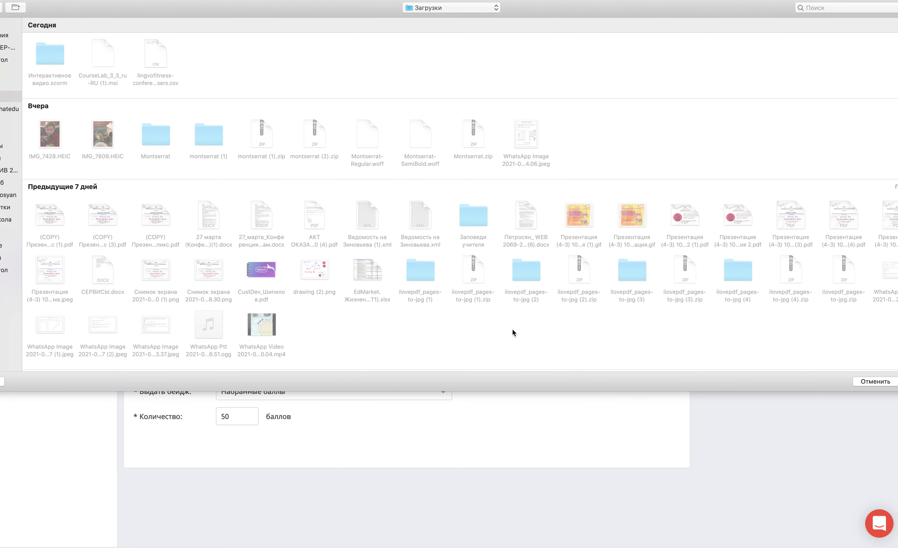
pyautogui.click(873, 382)
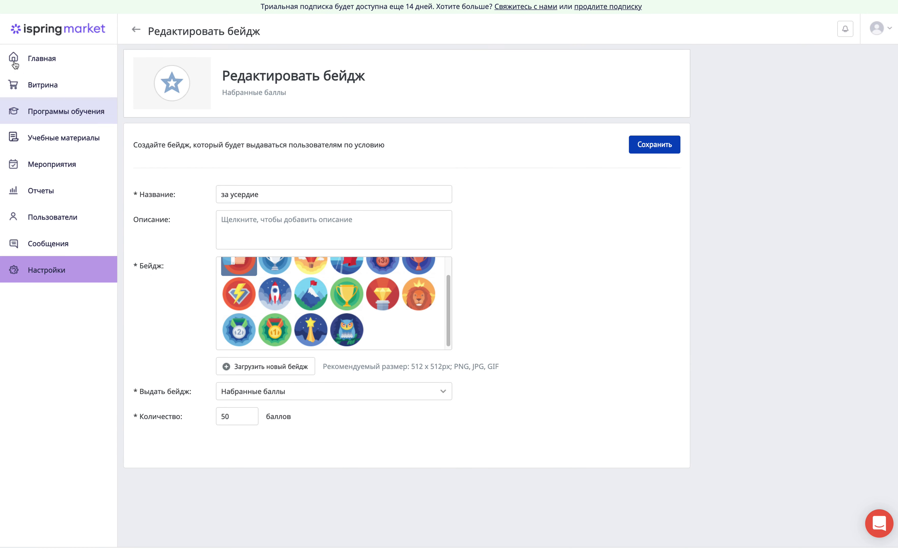
# Step: Preview the course storefront as a visitor and open the page of the course "Школа человеческого бухучета"
pyautogui.click(47, 58)
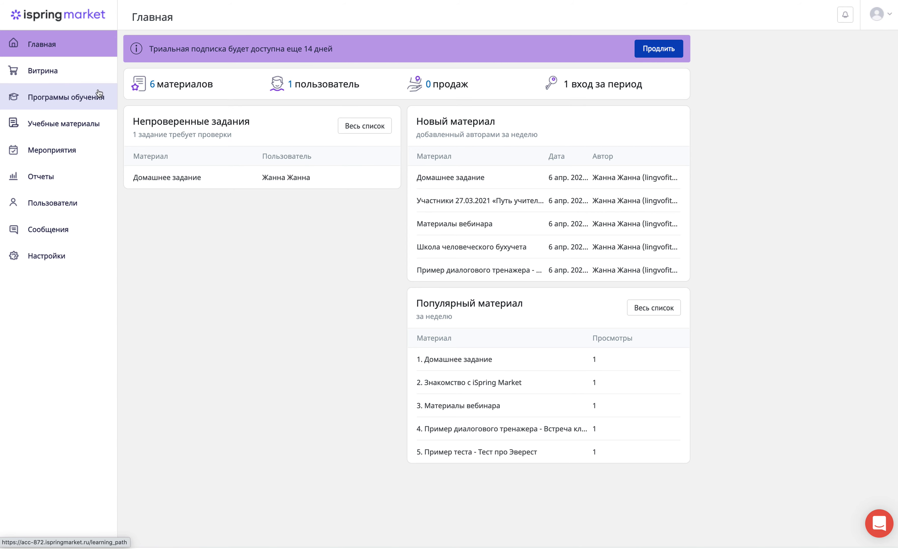
pyautogui.click(70, 69)
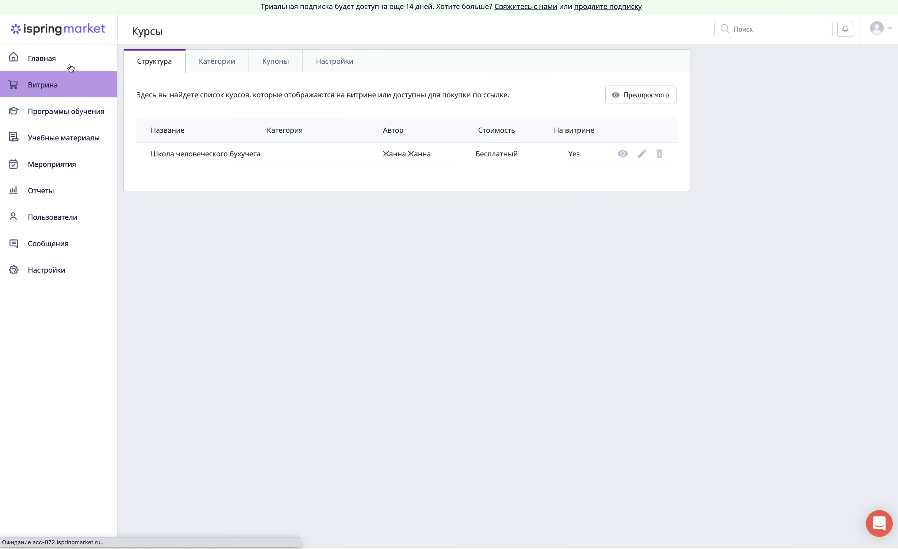
pyautogui.click(655, 97)
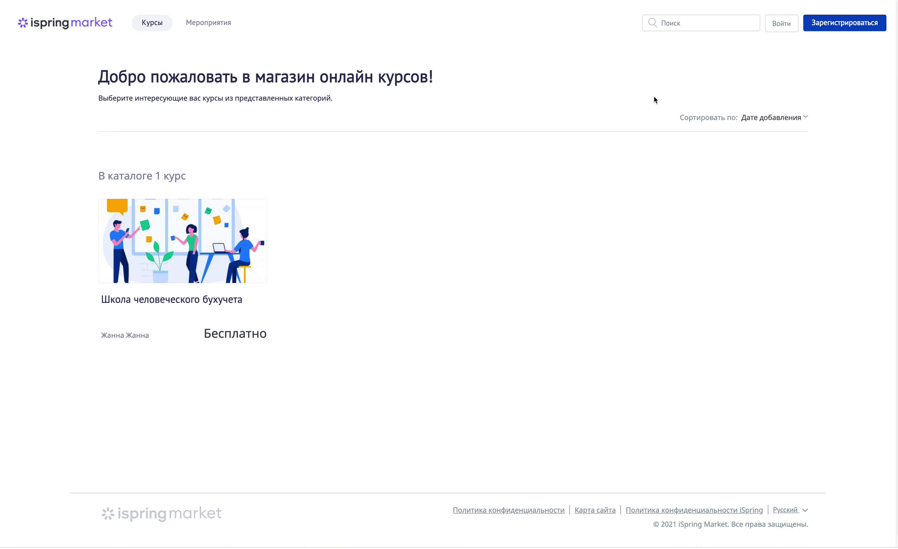
pyautogui.moveTo(197, 211)
pyautogui.click(188, 242)
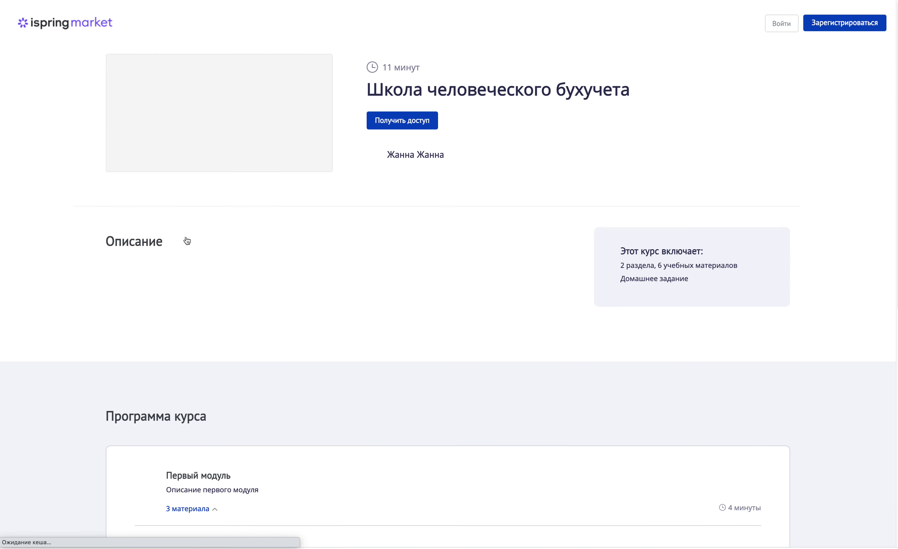
# Step: Examine the course page, its description and author sections, and the expanded material lists of both modules
pyautogui.scroll(-5, 267, 349)
pyautogui.scroll(-5, 267, 350)
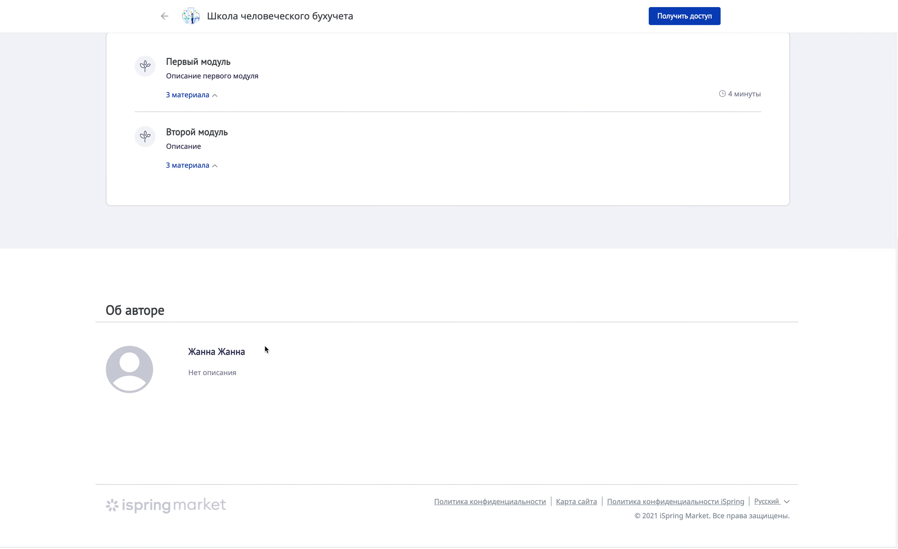
pyautogui.scroll(6, 265, 347)
pyautogui.scroll(-1, 268, 356)
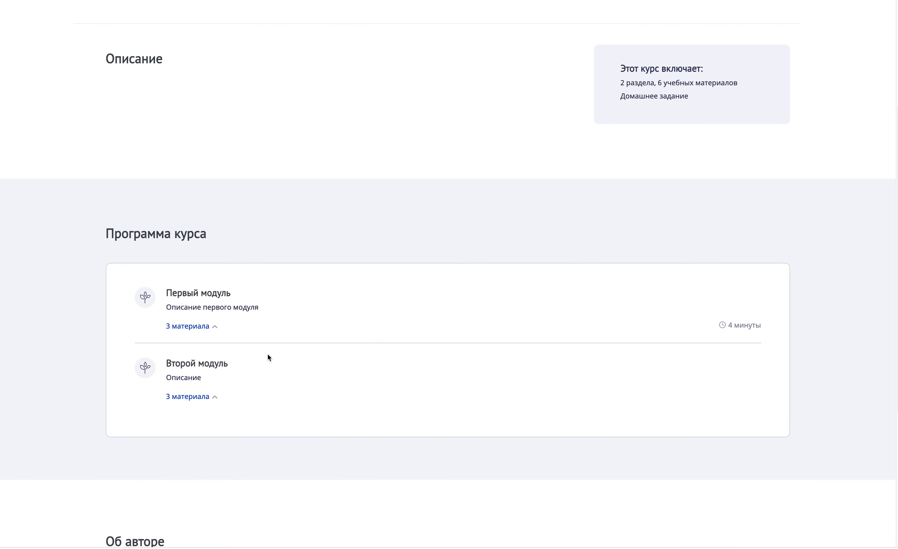
pyautogui.scroll(-3, 267, 353)
pyautogui.click(214, 283)
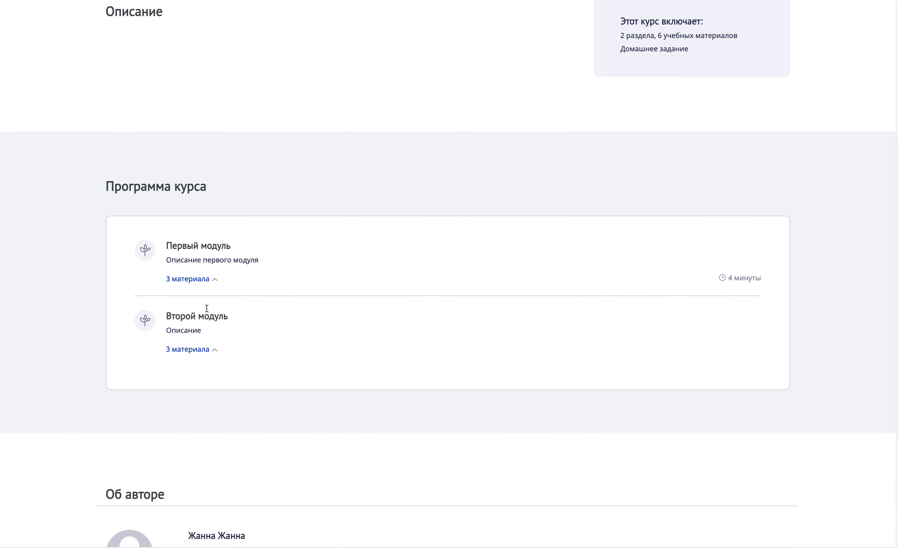
pyautogui.click(216, 349)
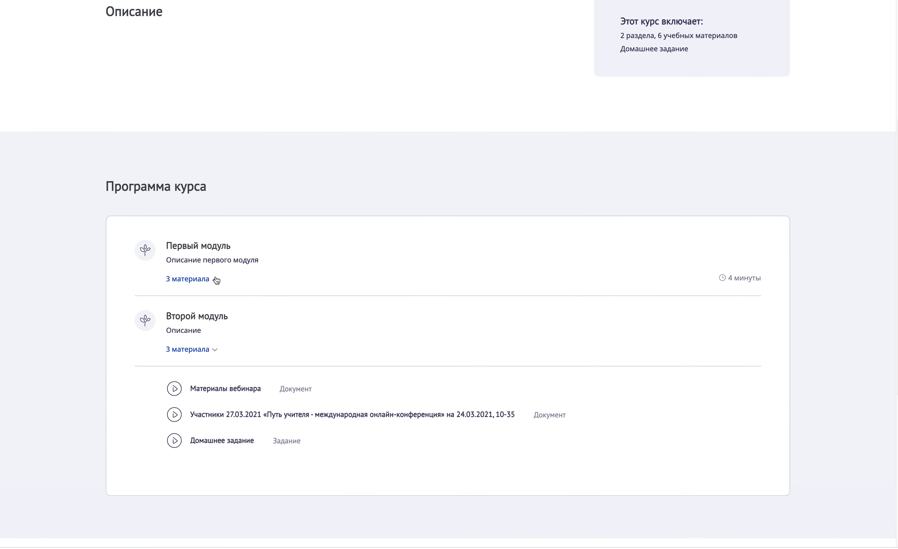
pyautogui.click(217, 280)
pyautogui.scroll(6, 234, 372)
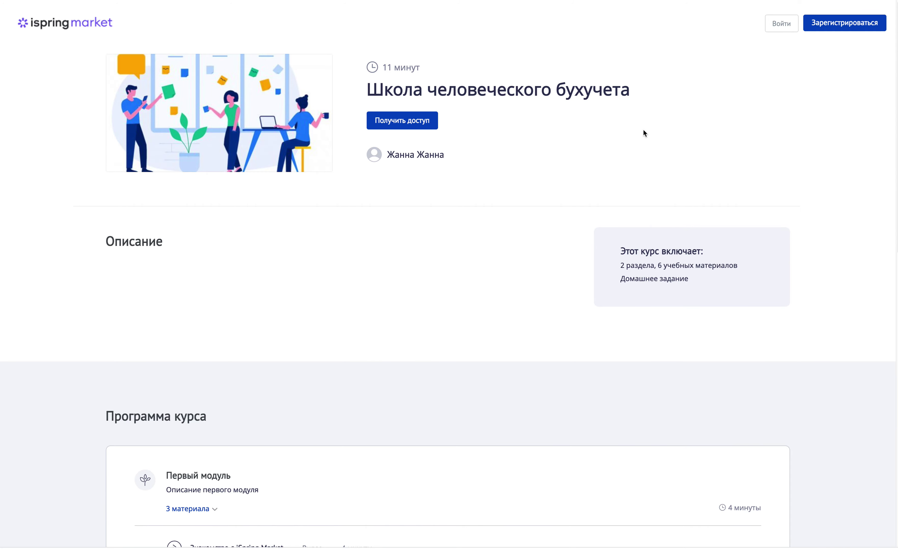
pyautogui.scroll(-10, 541, 241)
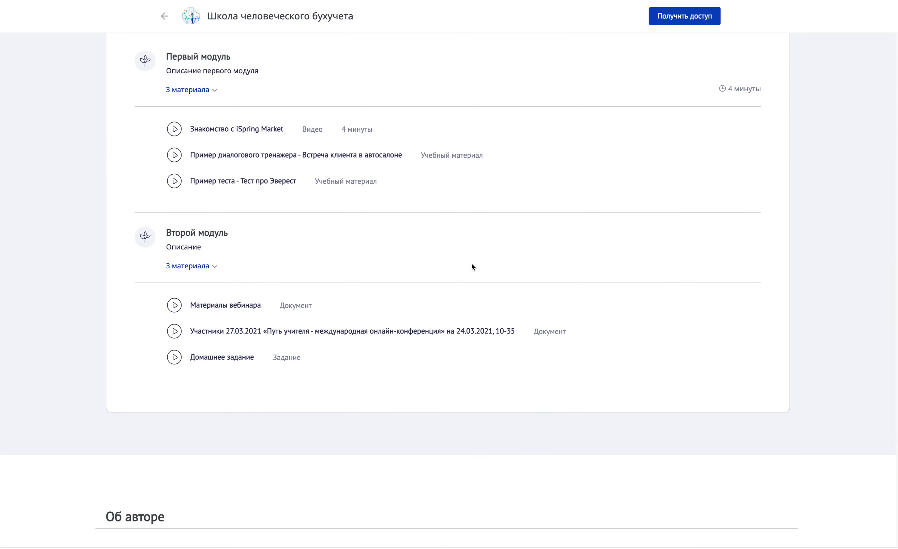
pyautogui.scroll(10, 472, 267)
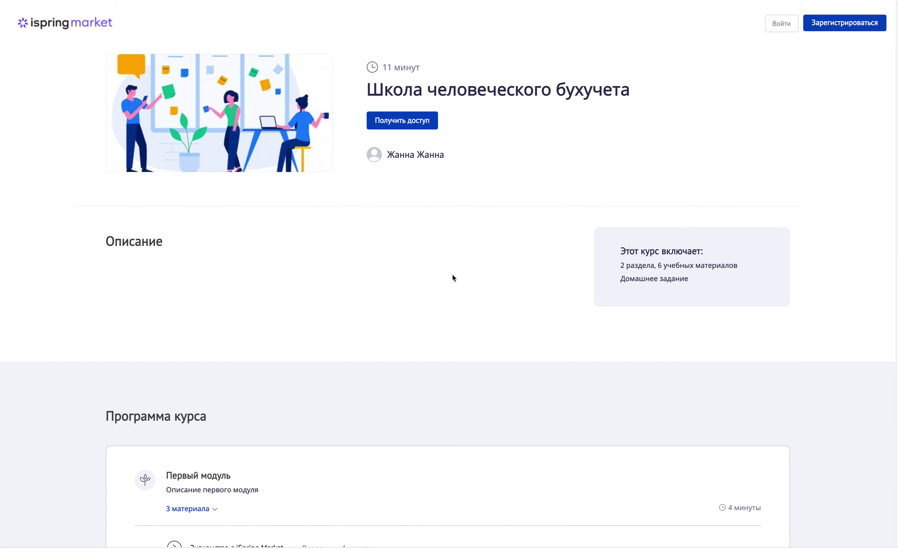
# Step: View the form for getting access to the course, close it and return to the storefront management page
pyautogui.click(398, 124)
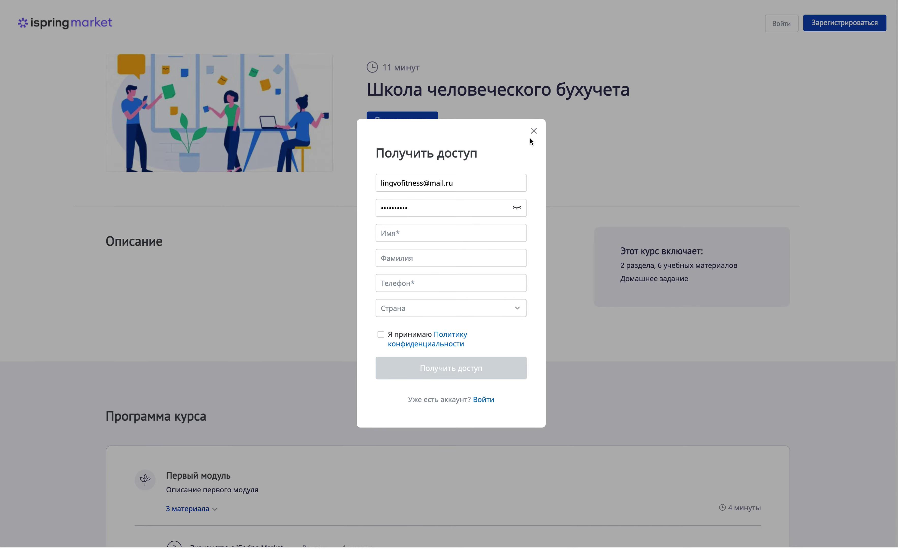
pyautogui.click(533, 131)
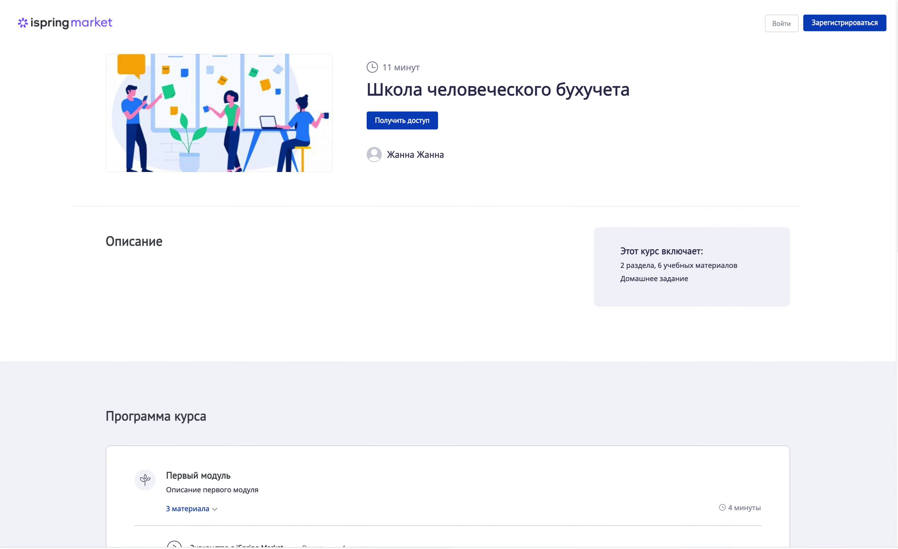
pyautogui.click(442, 1)
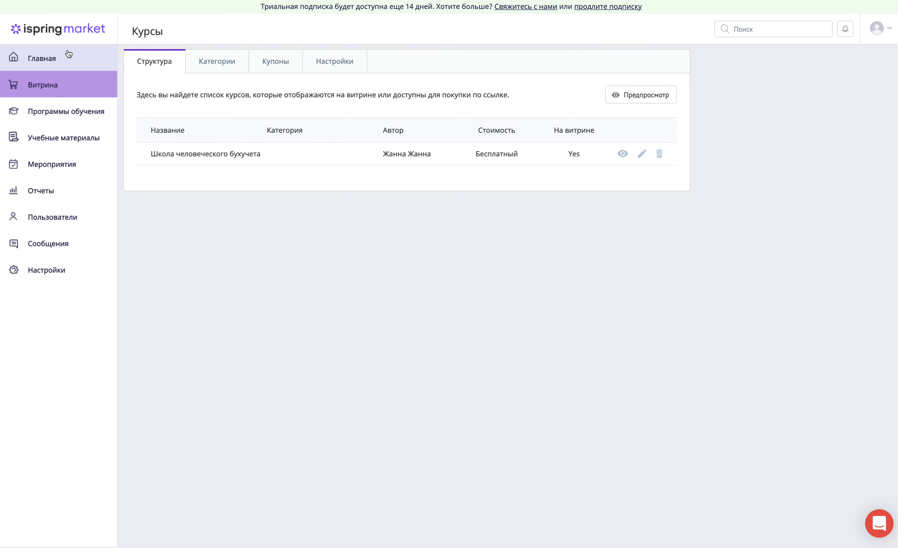
# Step: Switch from the administrator home page to the user portal, view its course catalogue, and return to the administrator portal
pyautogui.click(71, 34)
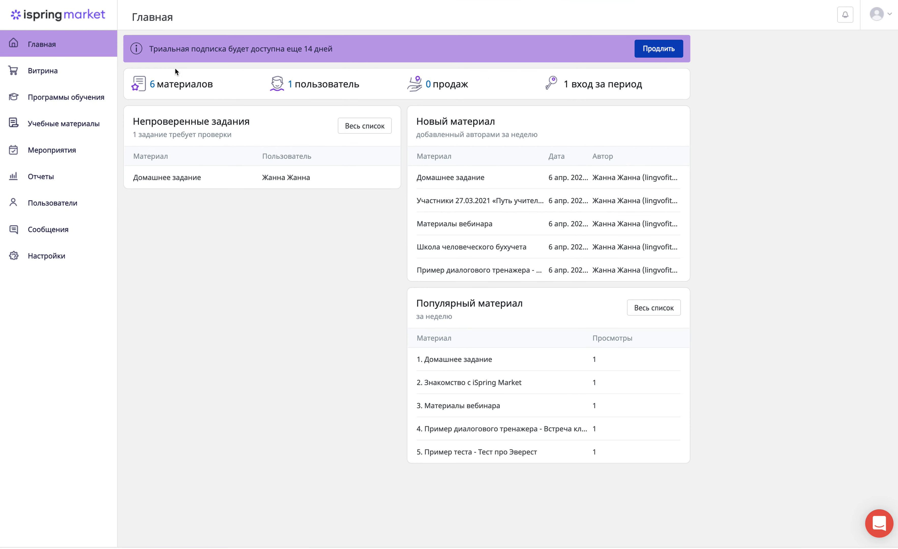
pyautogui.click(881, 14)
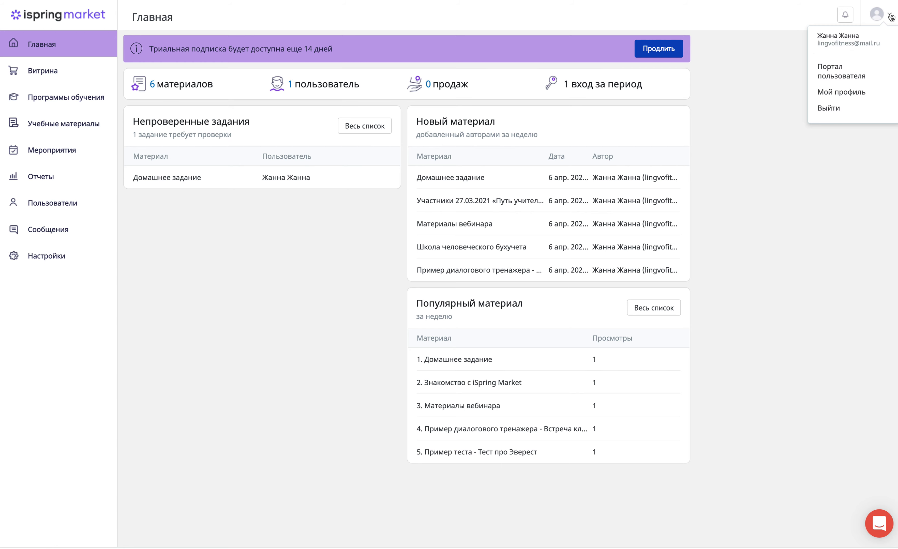
pyautogui.click(842, 76)
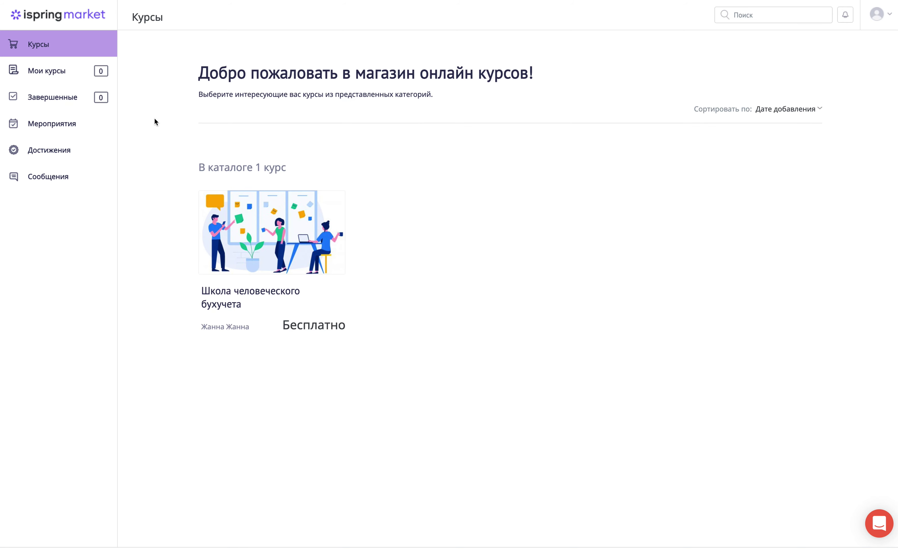
pyautogui.click(72, 23)
pyautogui.click(882, 16)
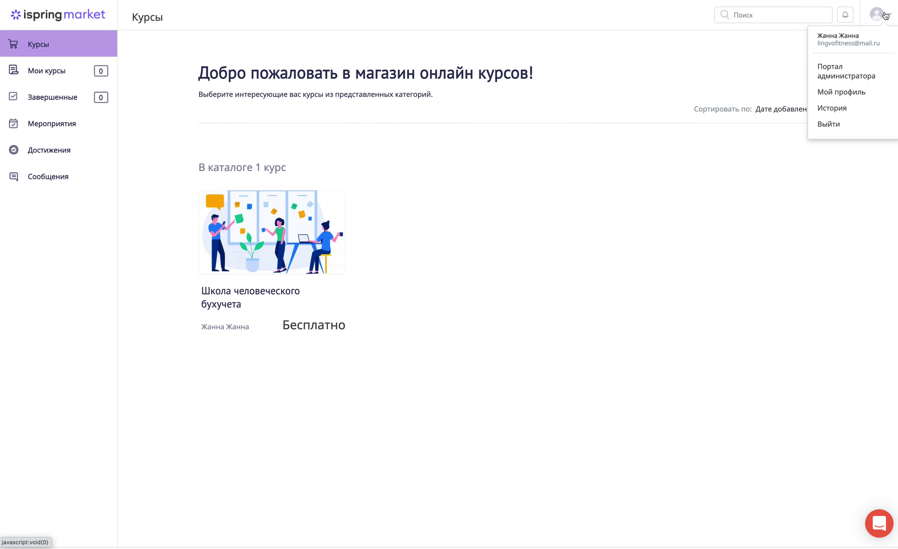
pyautogui.click(843, 67)
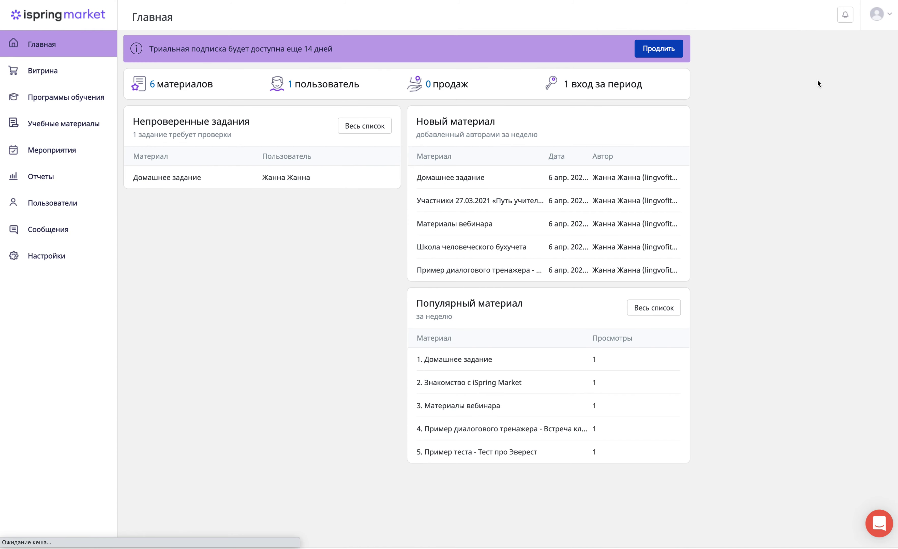
# Step: Examine the current subscription details and the available tariff plans, and return to the home page
pyautogui.click(662, 53)
pyautogui.scroll(-2, 524, 213)
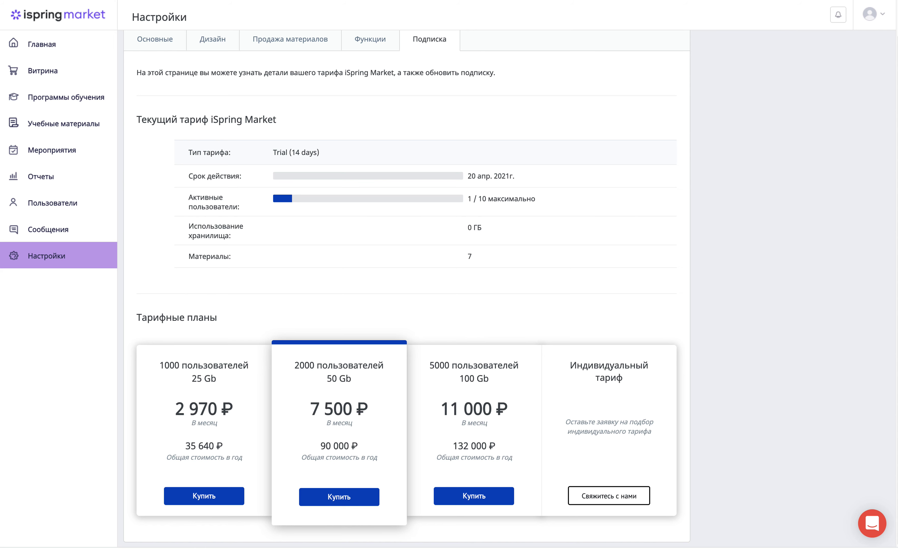
pyautogui.click(44, 48)
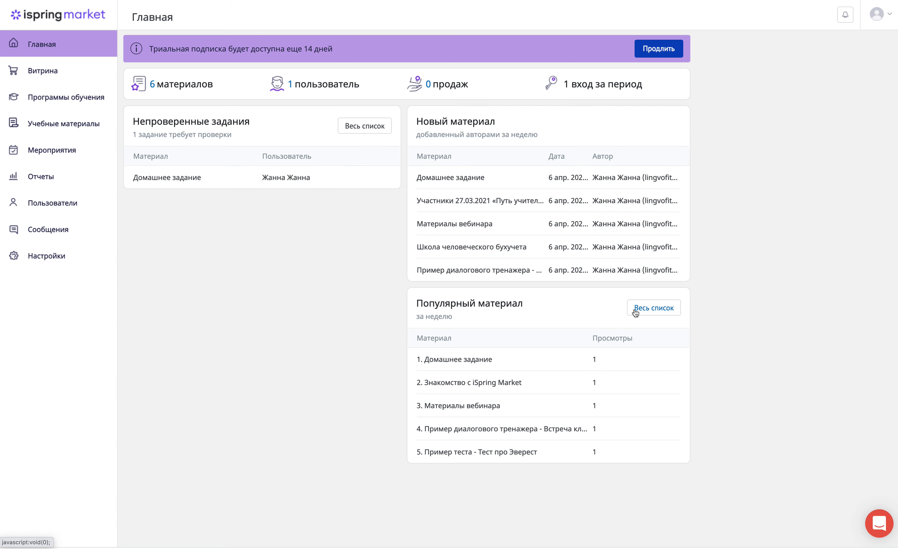
pyautogui.click(51, 100)
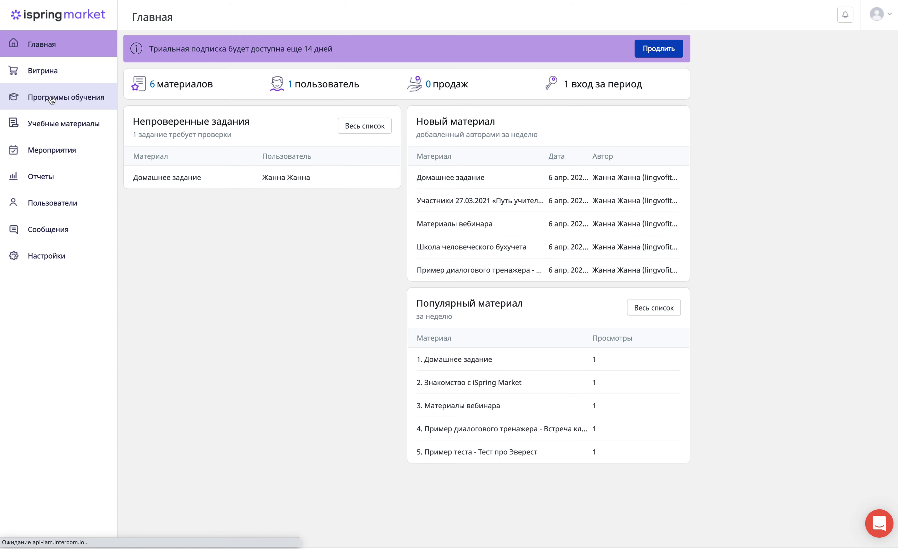
pyautogui.click(48, 59)
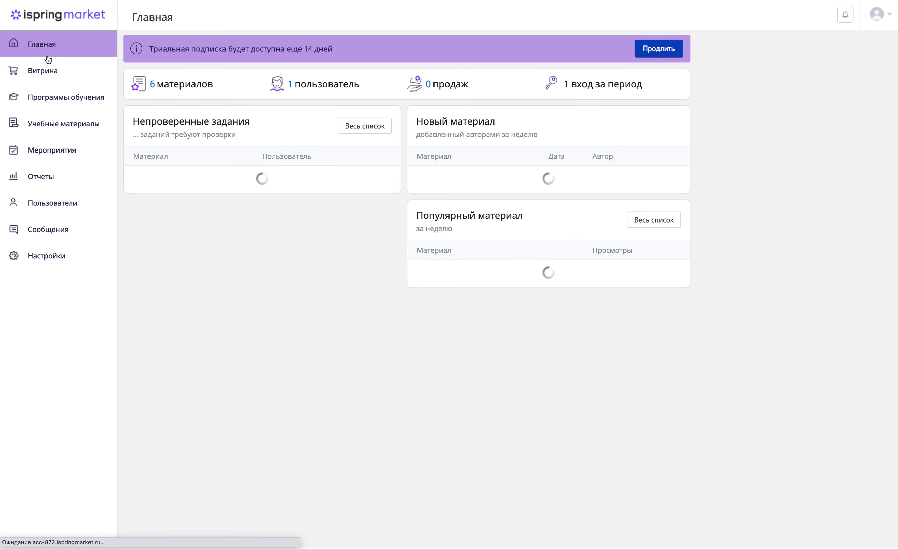